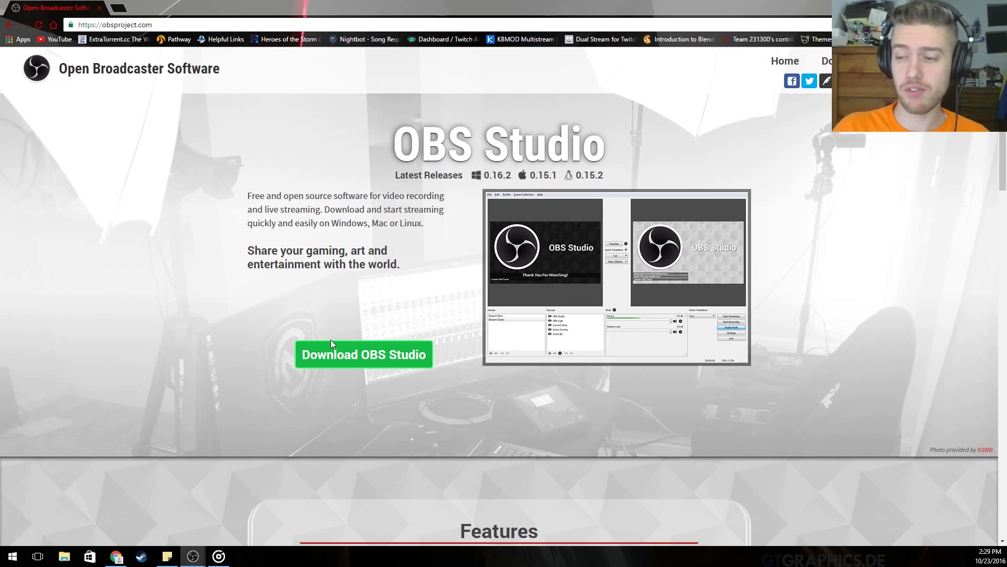
Reveal the Windows, macOS and Linux download buttons on obsproject.com.
click(361, 357)
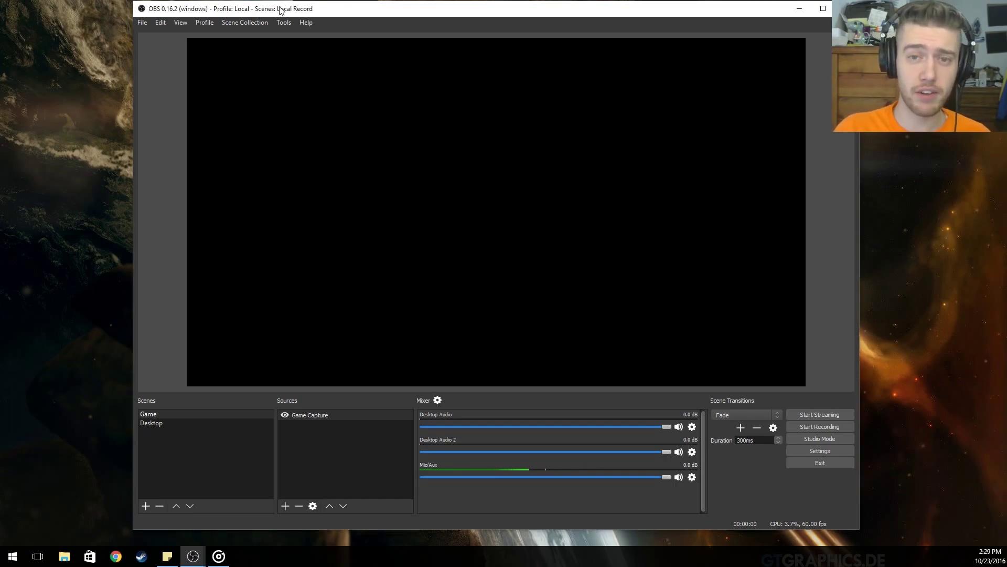
click(212, 24)
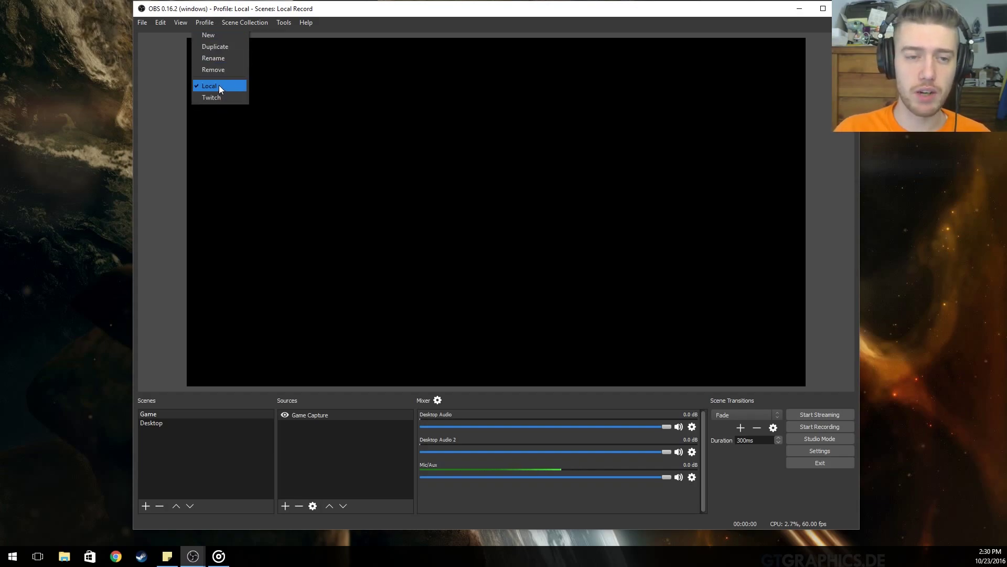
mouse_move(232, 26)
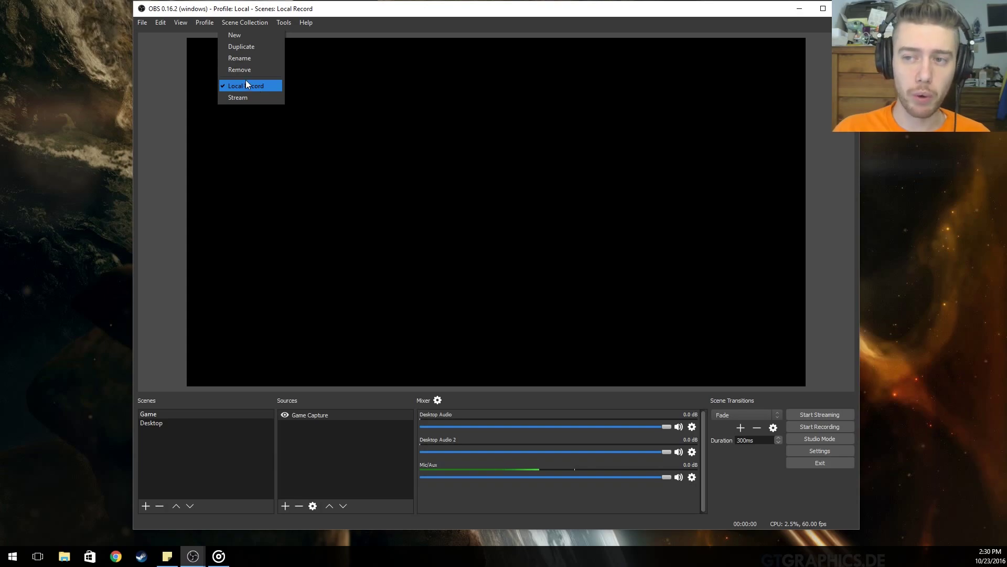
click(223, 422)
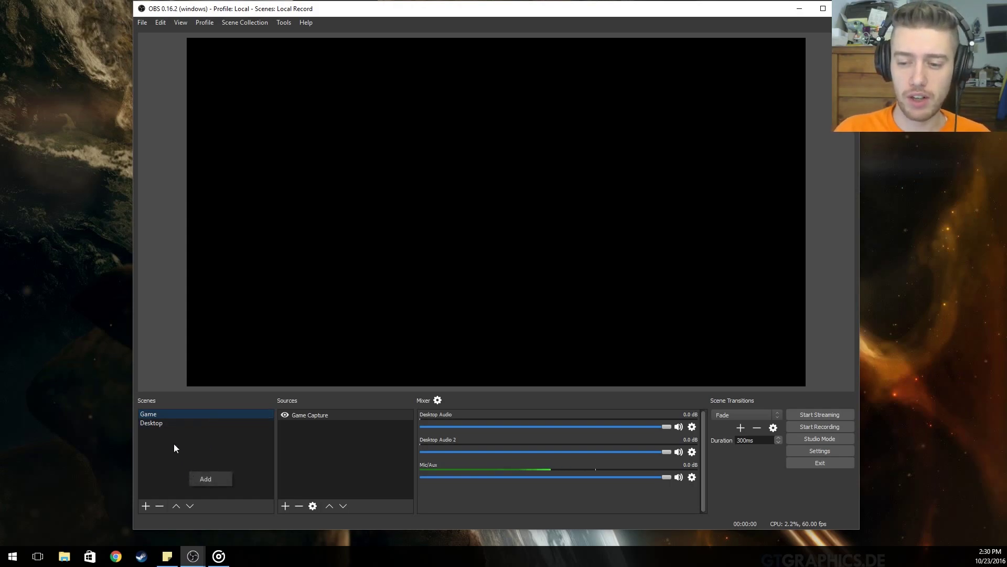
Open the context options for the Game Capture source, leaving the Add submenu unused.
right_click(172, 412)
click(149, 471)
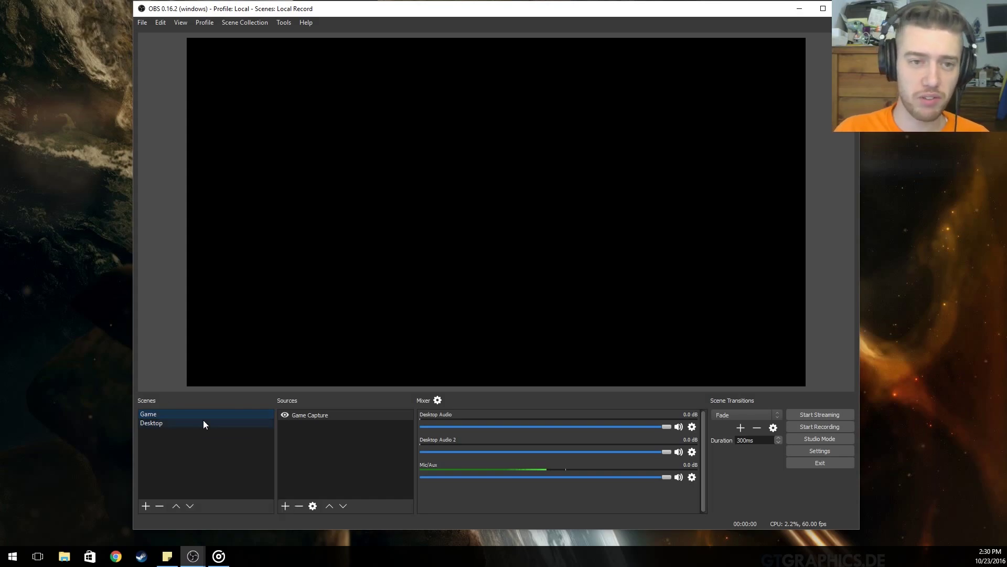
click(316, 443)
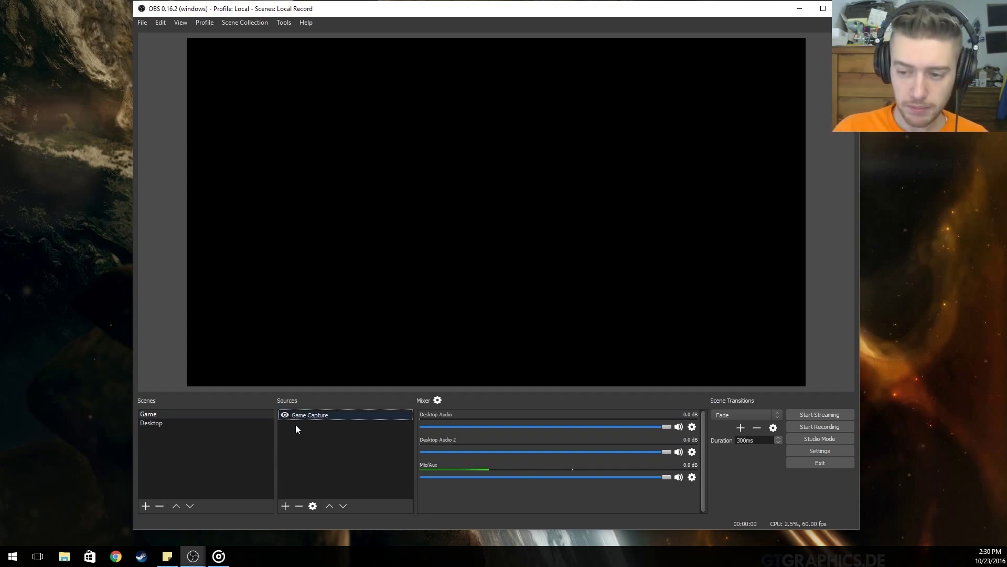
right_click(298, 441)
mouse_move(316, 446)
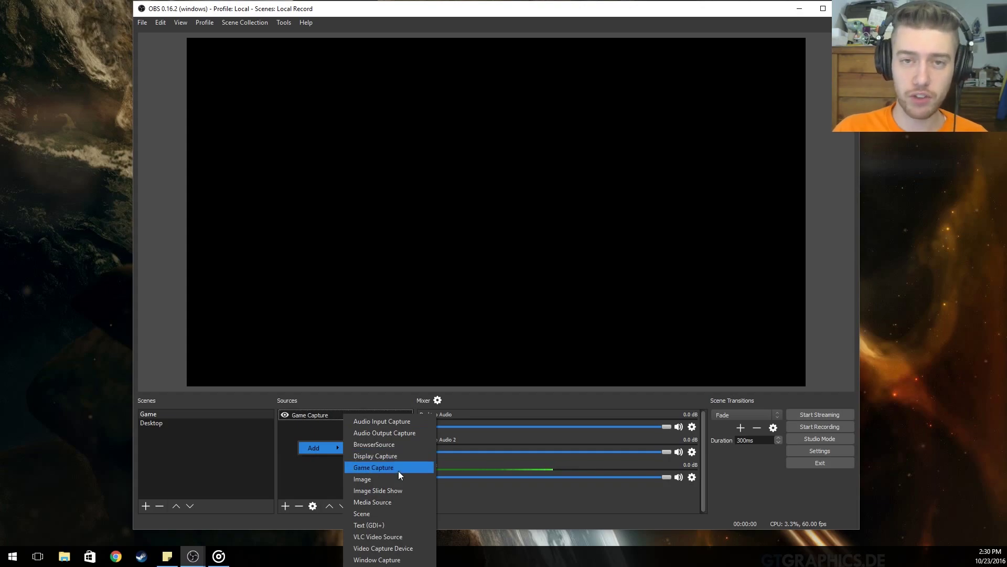
click(329, 418)
right_click(329, 418)
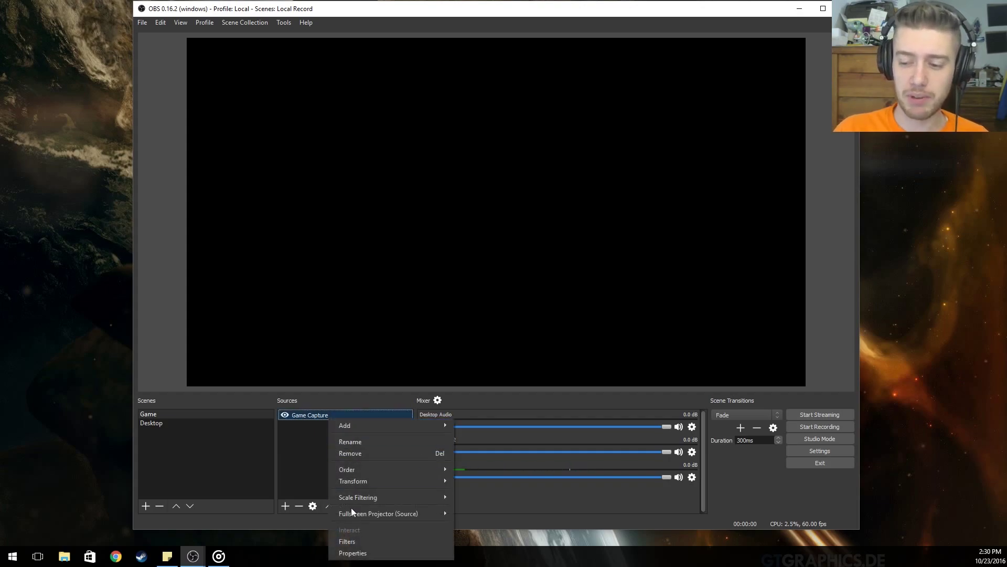
In Game Capture properties, try Mode 'Capture specific window' without choosing a window.
click(363, 552)
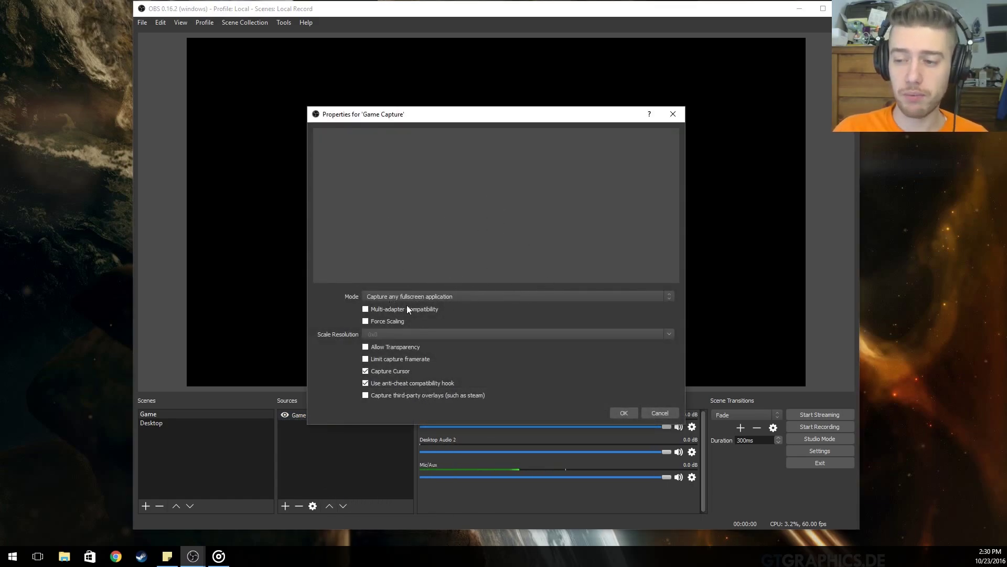
click(426, 297)
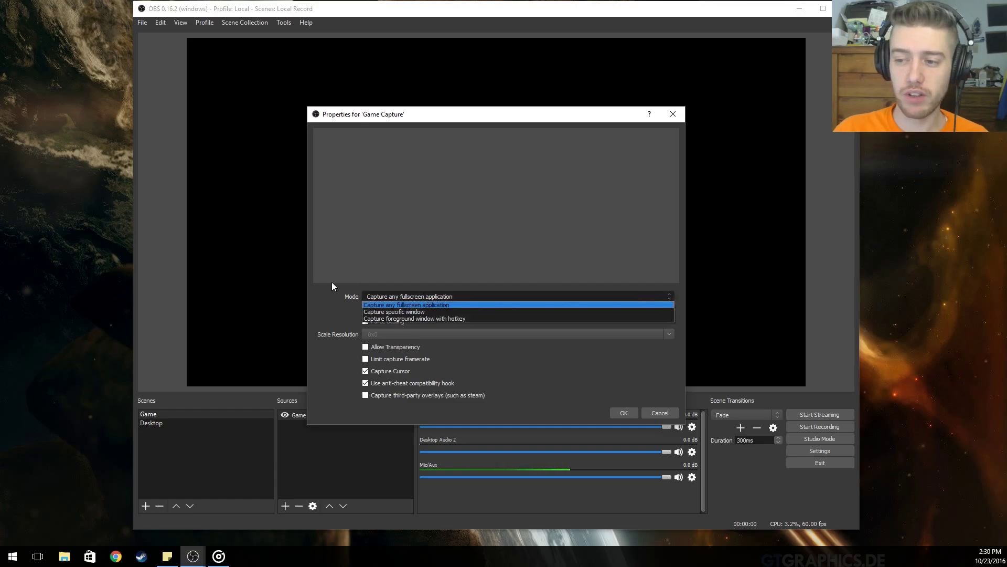
click(326, 295)
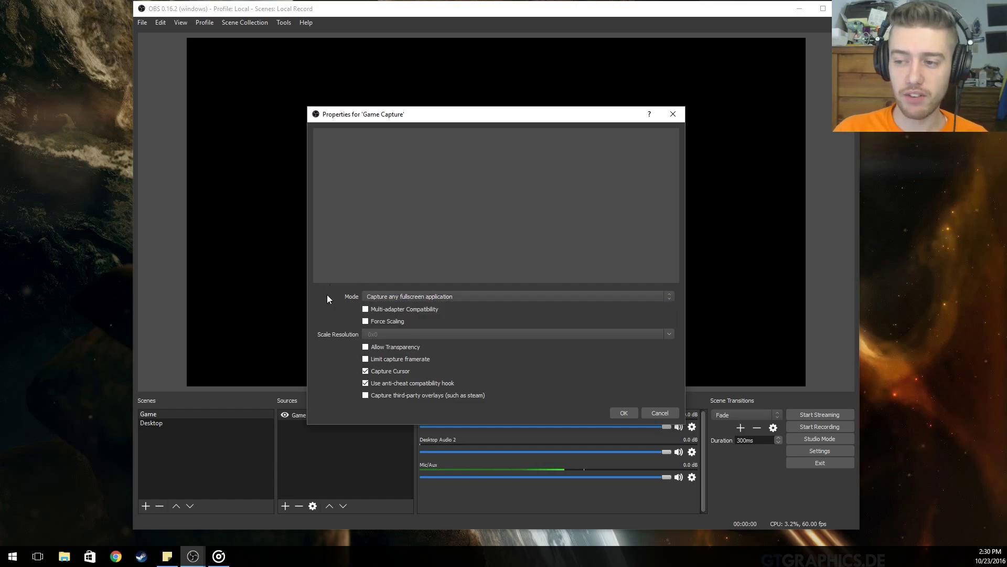
click(465, 297)
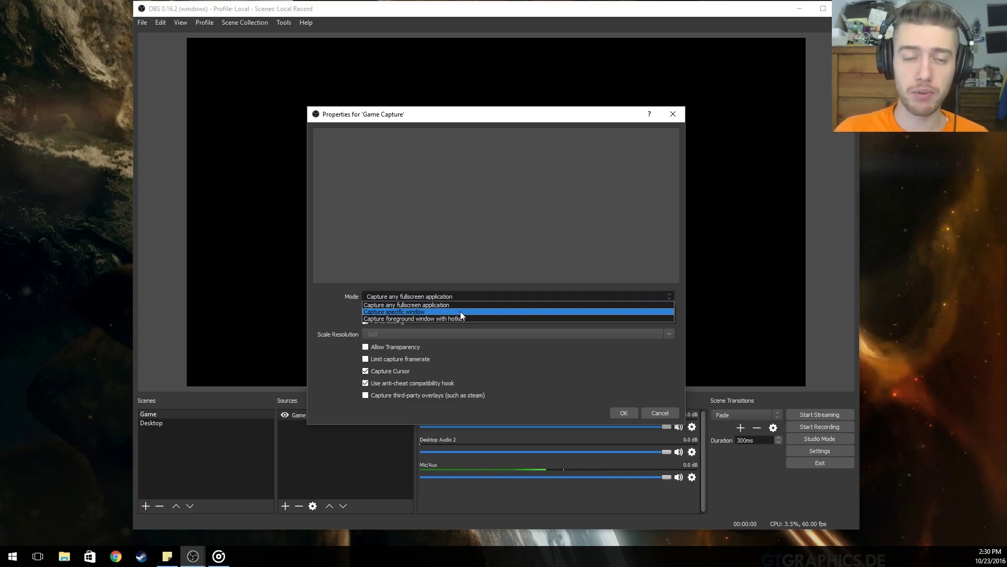
click(460, 312)
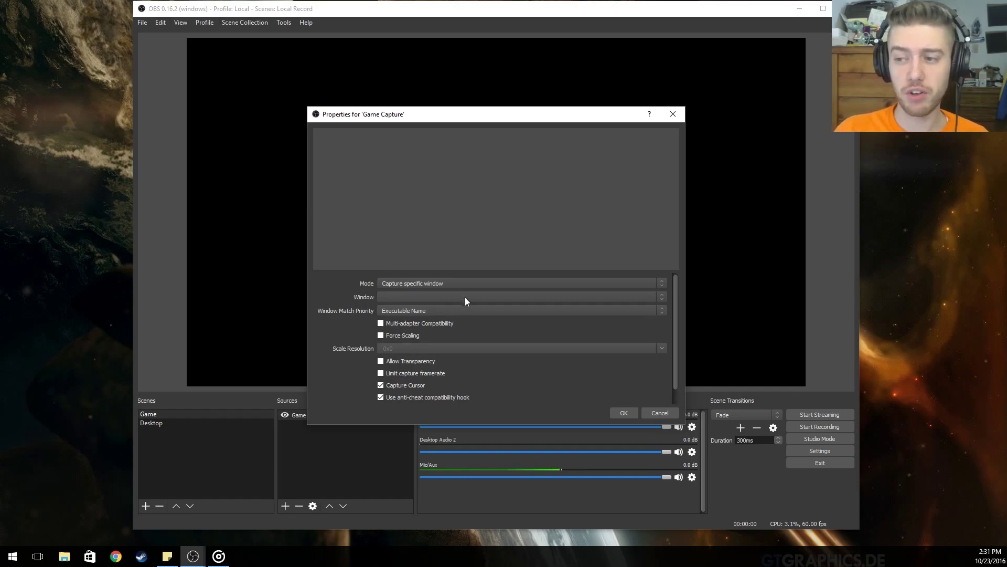
click(465, 297)
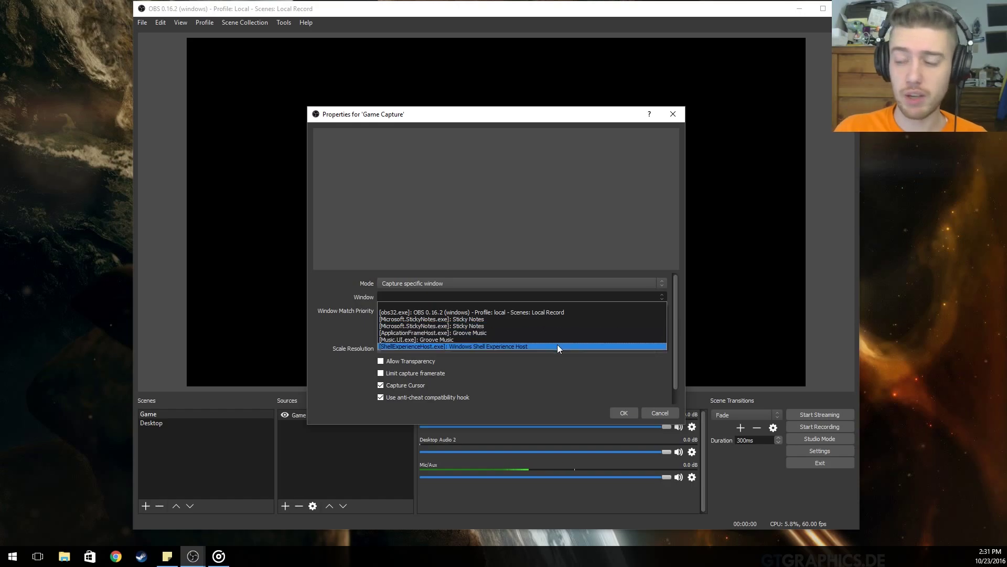
click(590, 373)
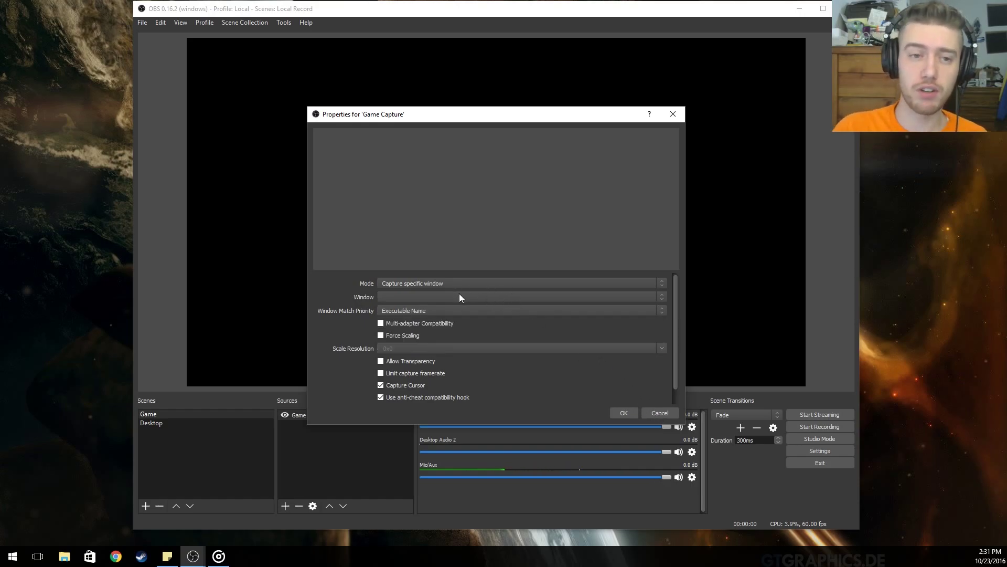
Set Mode back to 'Capture any fullscreen application' and confirm the properties.
drag(439, 115, 308, 113)
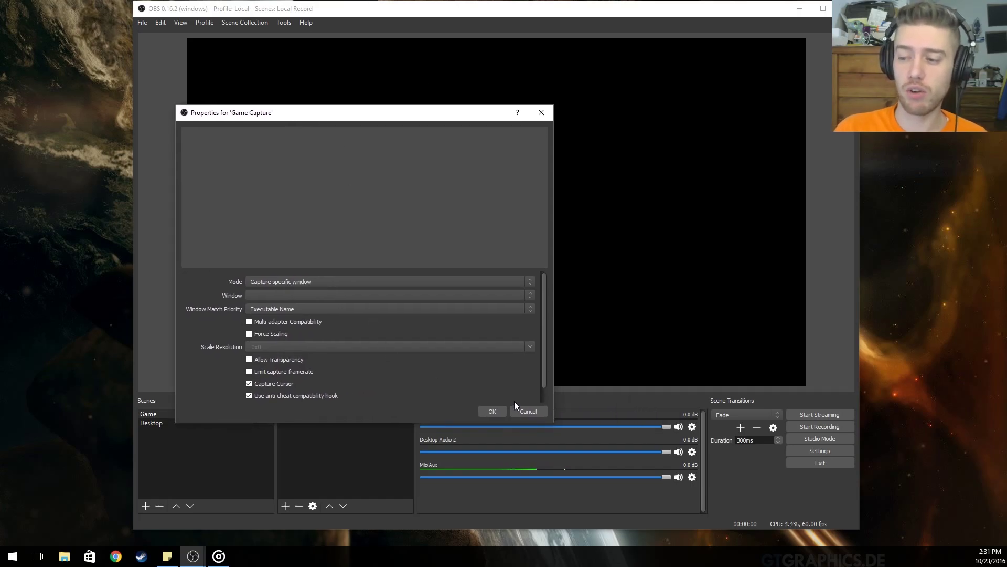
click(459, 283)
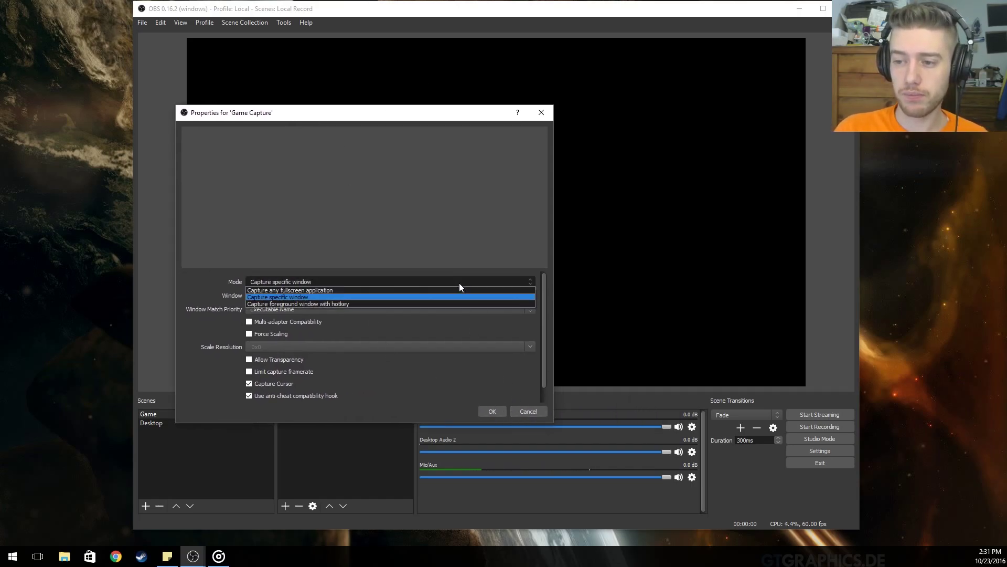
click(456, 290)
click(500, 412)
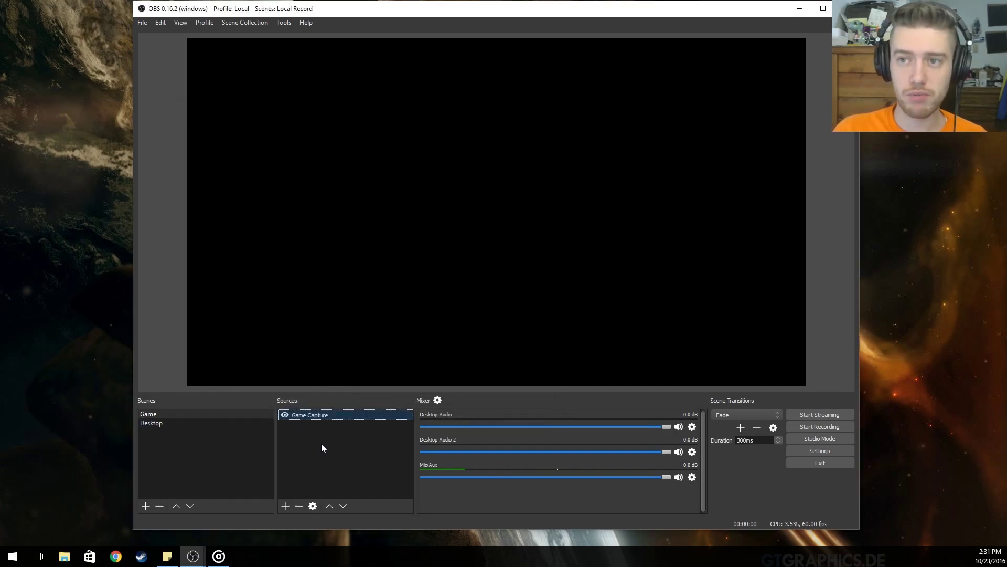
In Settings, switch Theme to Default and back to Dark, then view the Stream page.
click(811, 447)
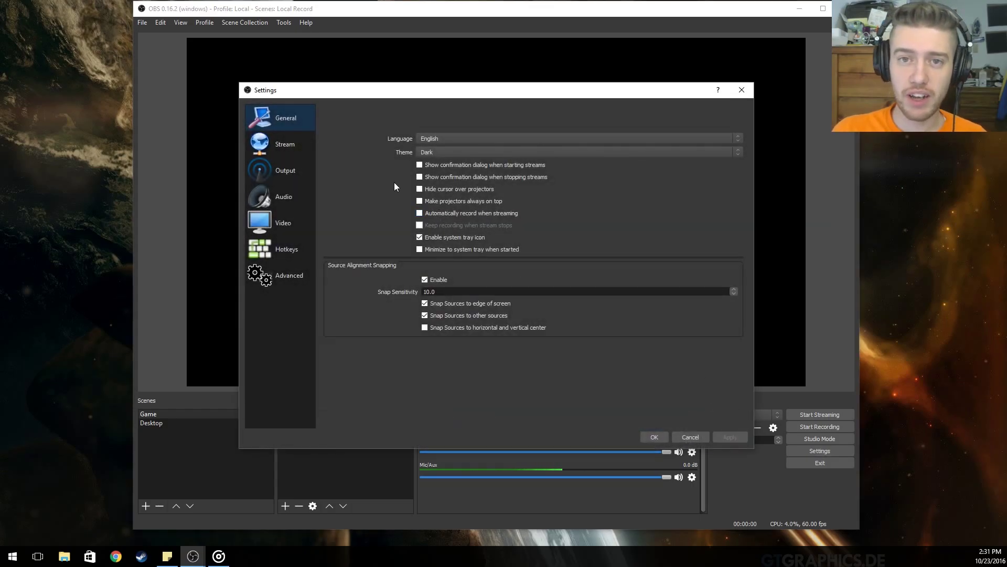
click(458, 154)
click(458, 167)
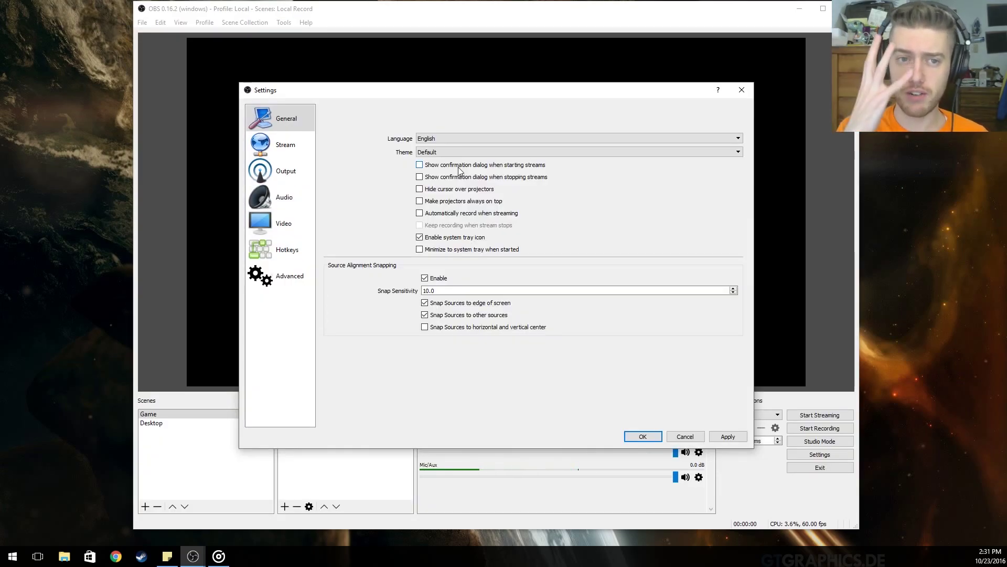
click(471, 152)
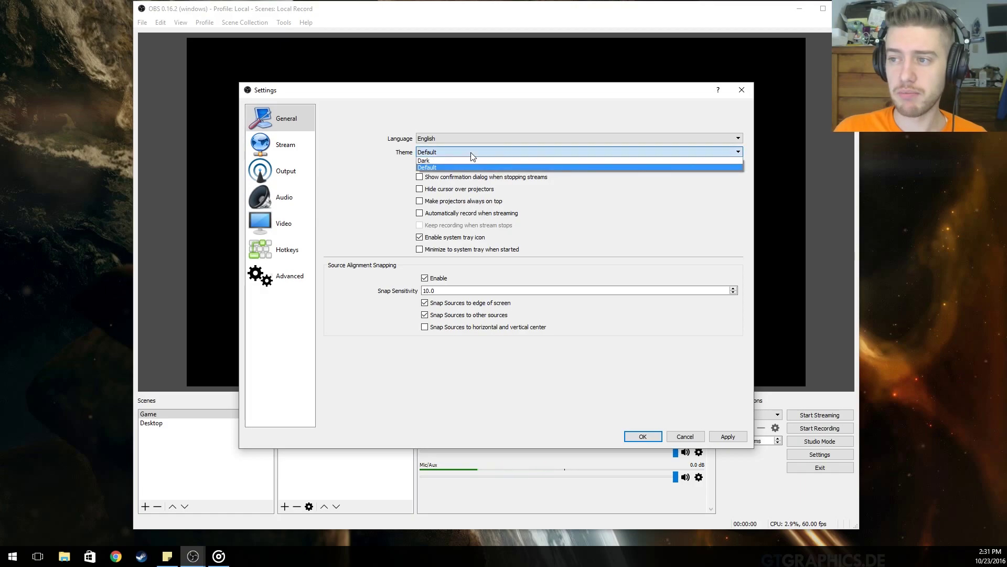
click(467, 161)
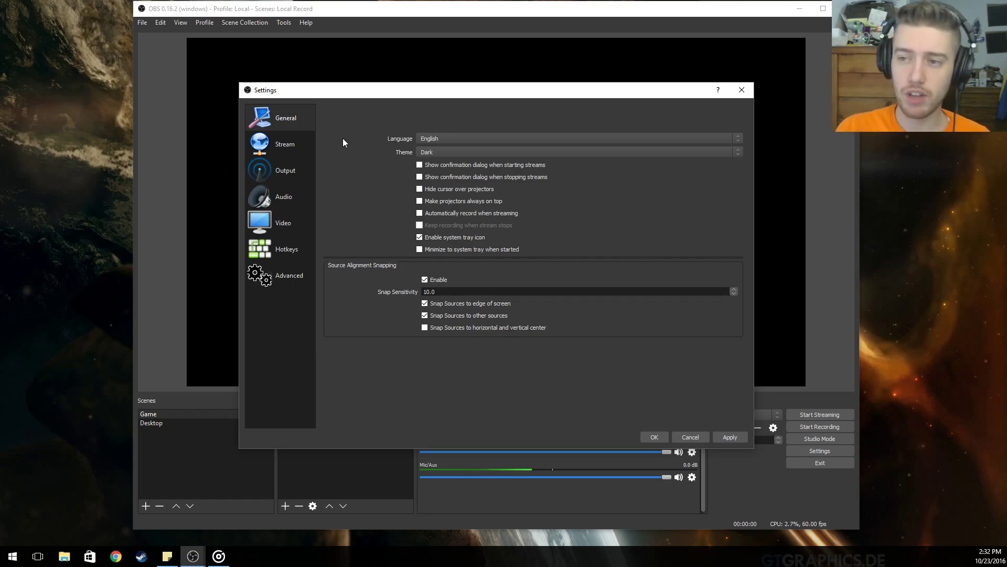
click(283, 152)
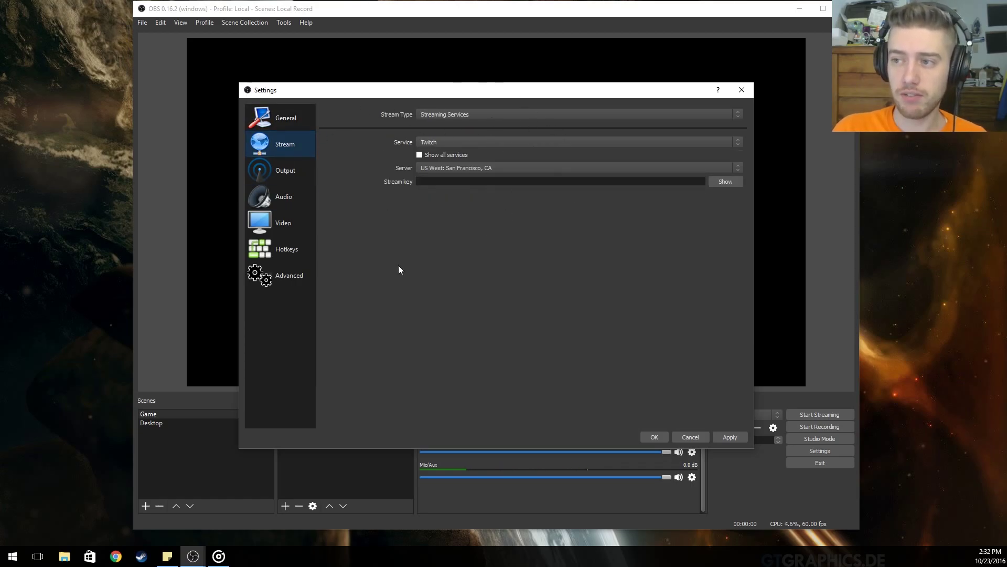
Set Output Mode to Simple and back to Advanced, then view the Recording tab.
click(301, 179)
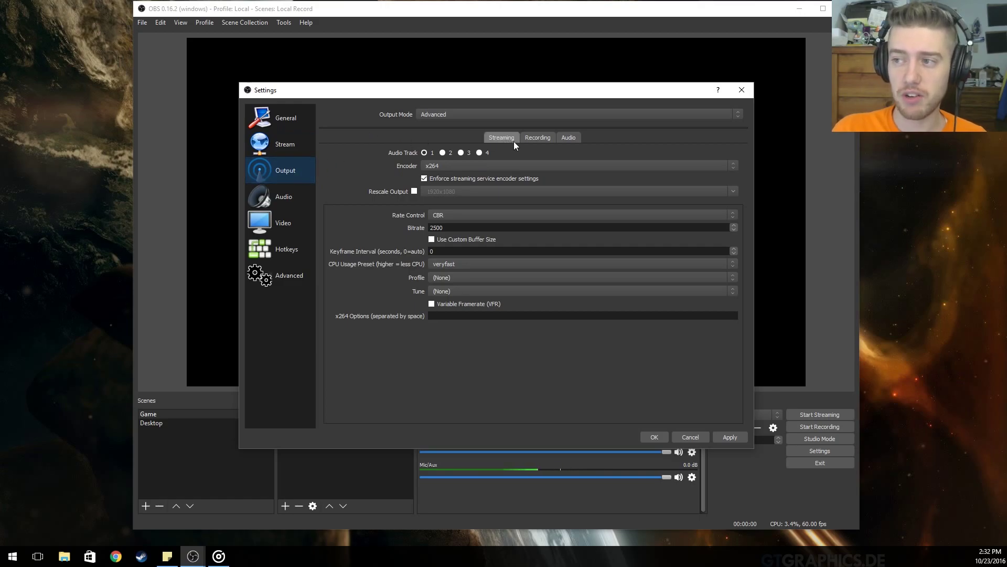
click(477, 115)
click(475, 121)
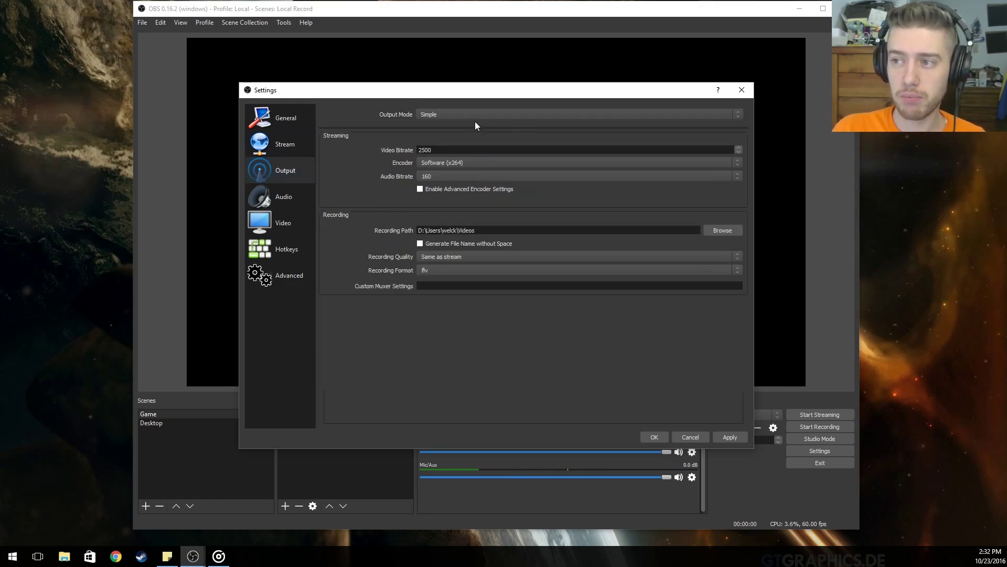
click(477, 118)
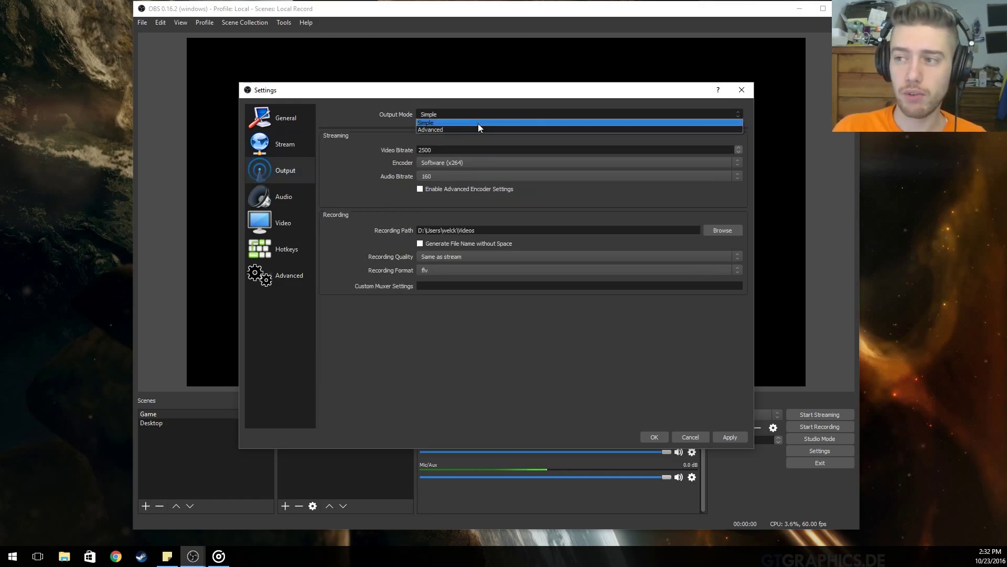
click(480, 127)
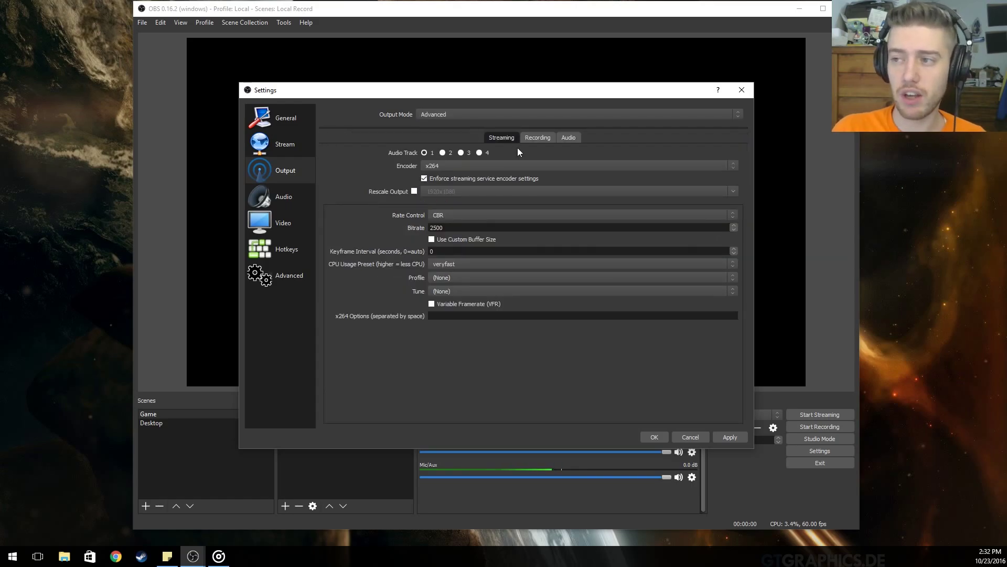
click(528, 136)
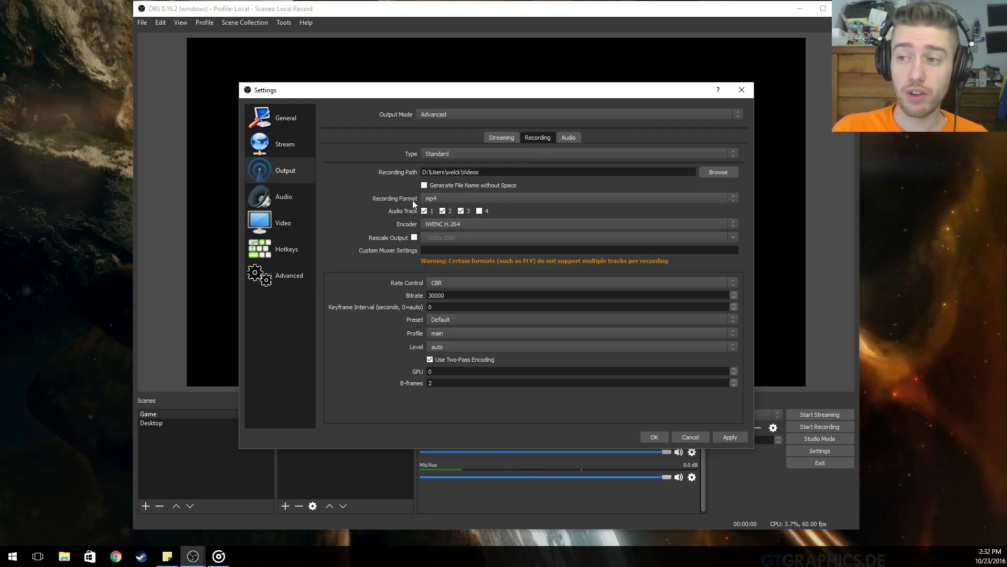
Keep mp4 as recording format and switch the encoder between NVENC H.264 and x264.
click(426, 200)
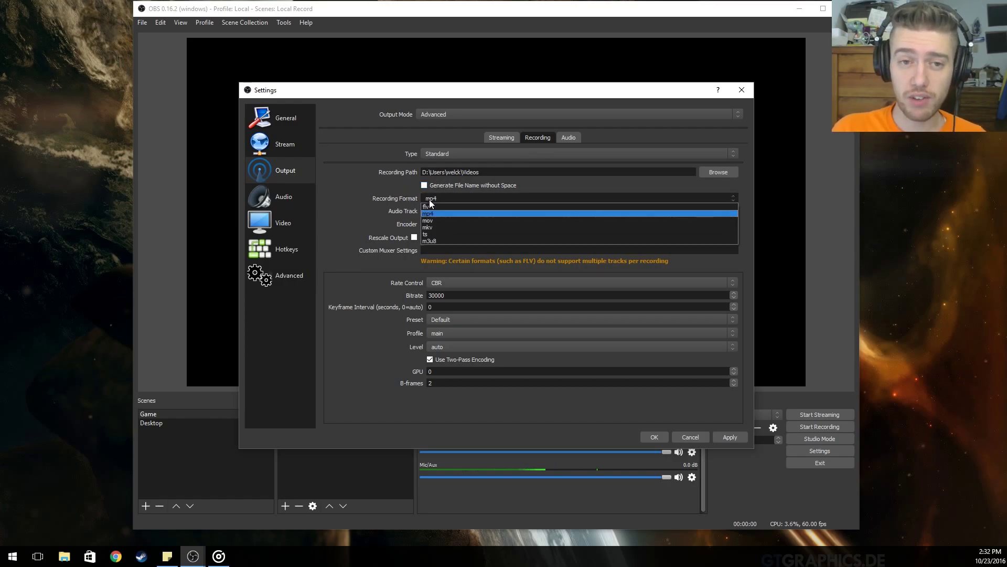
click(455, 214)
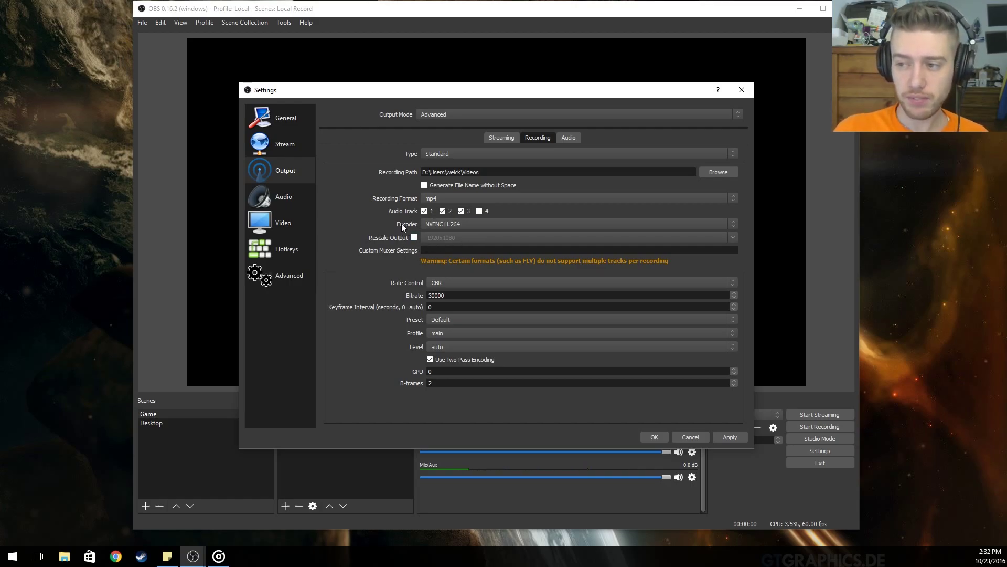
click(432, 225)
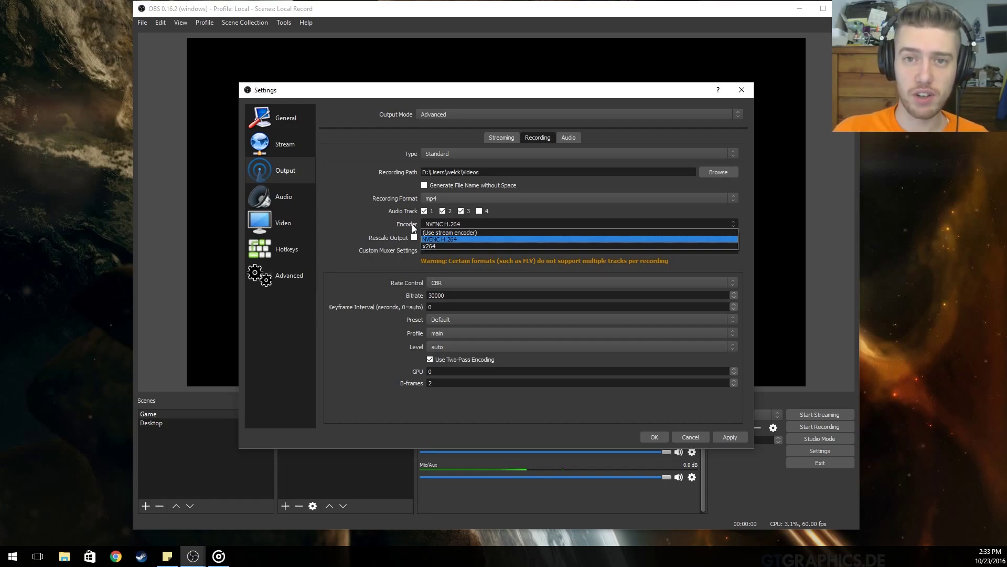
click(442, 239)
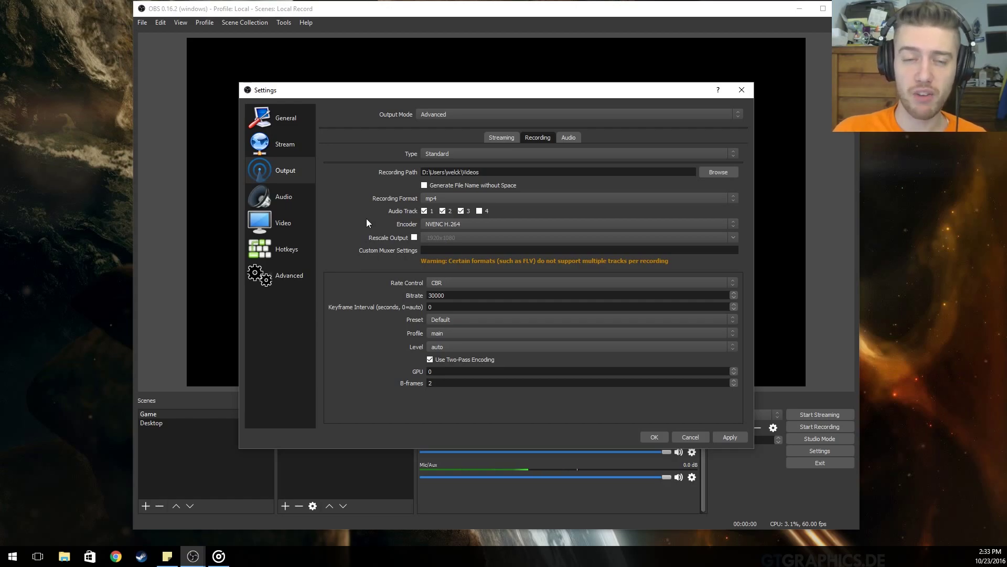
click(427, 226)
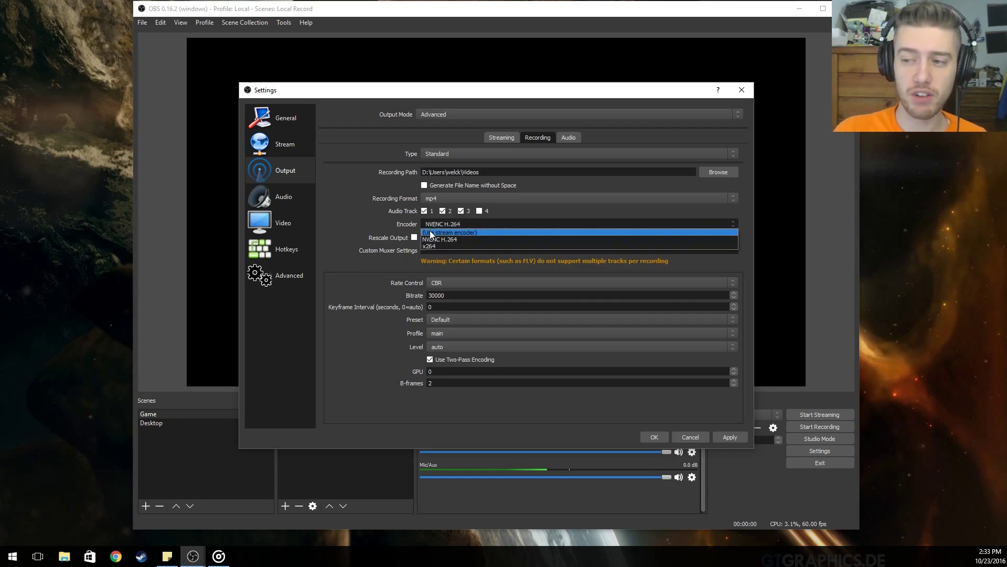
click(433, 245)
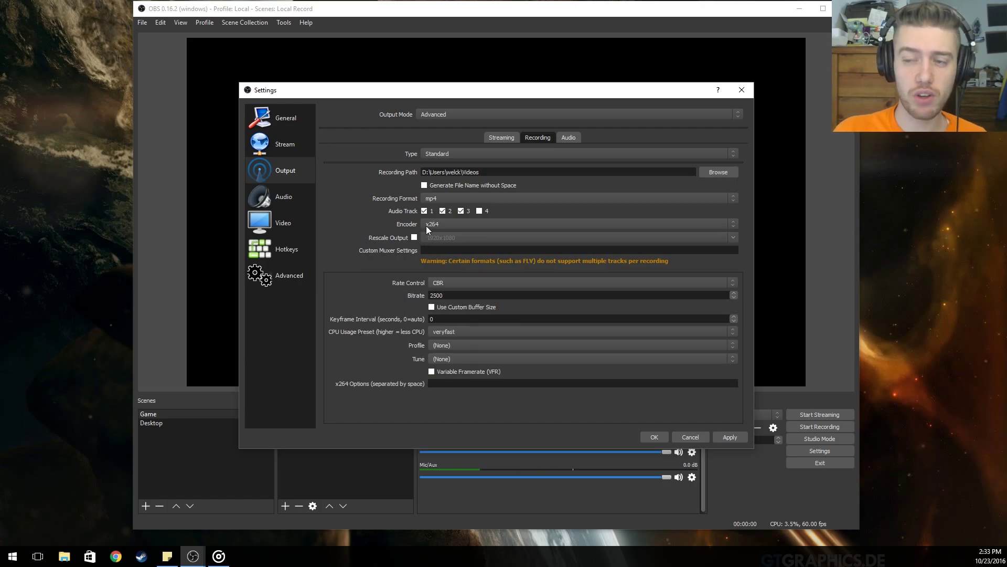
click(426, 225)
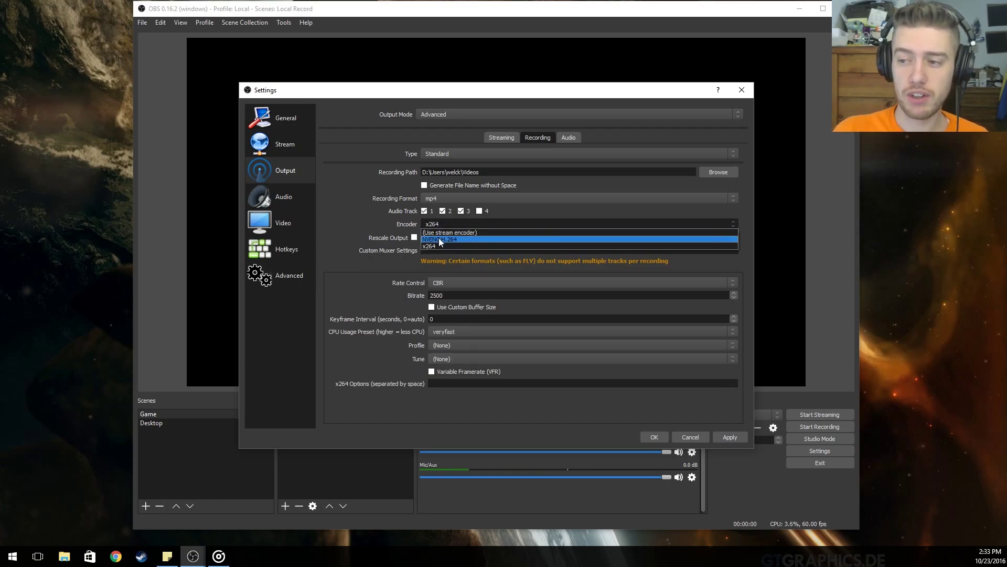
click(439, 239)
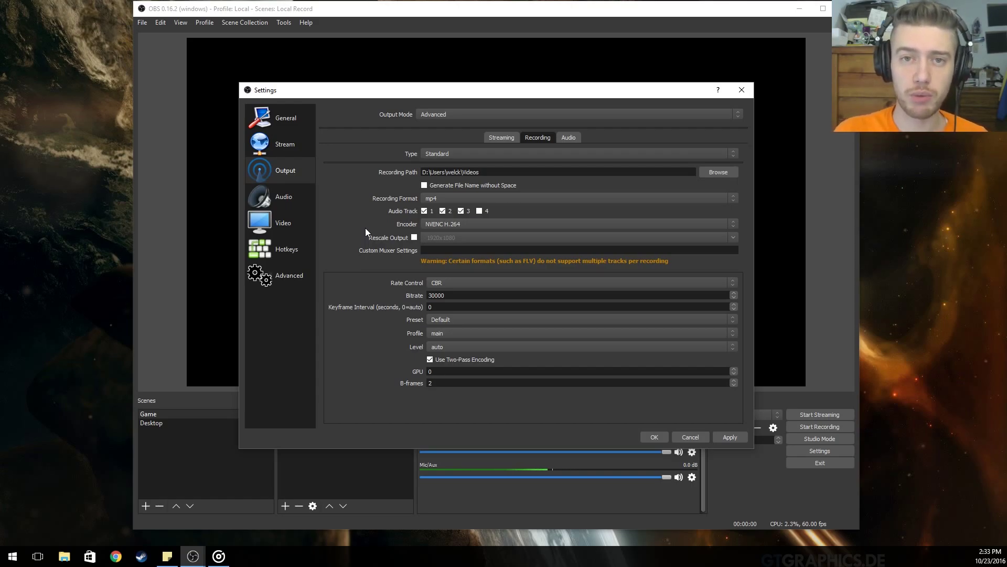
click(439, 222)
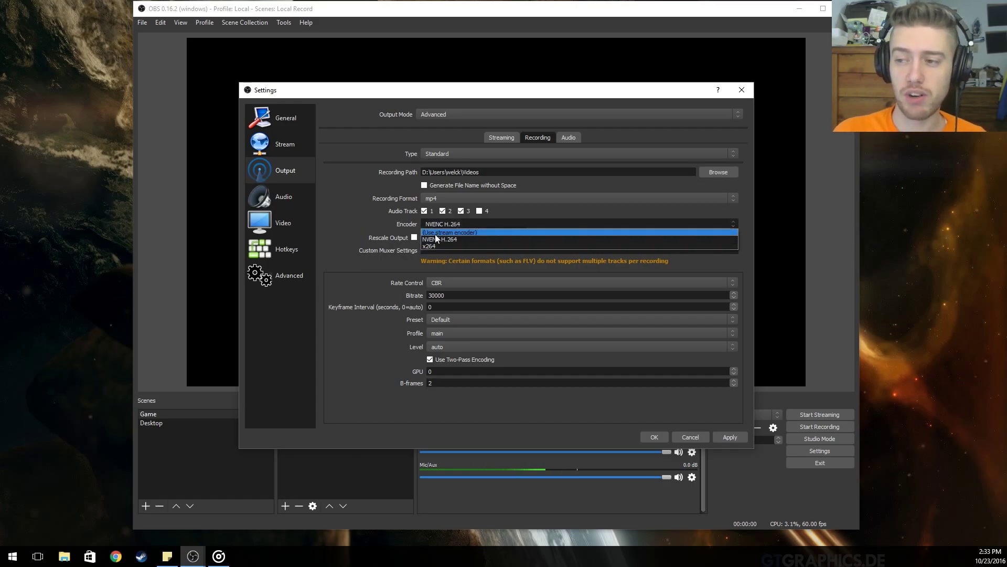
click(432, 246)
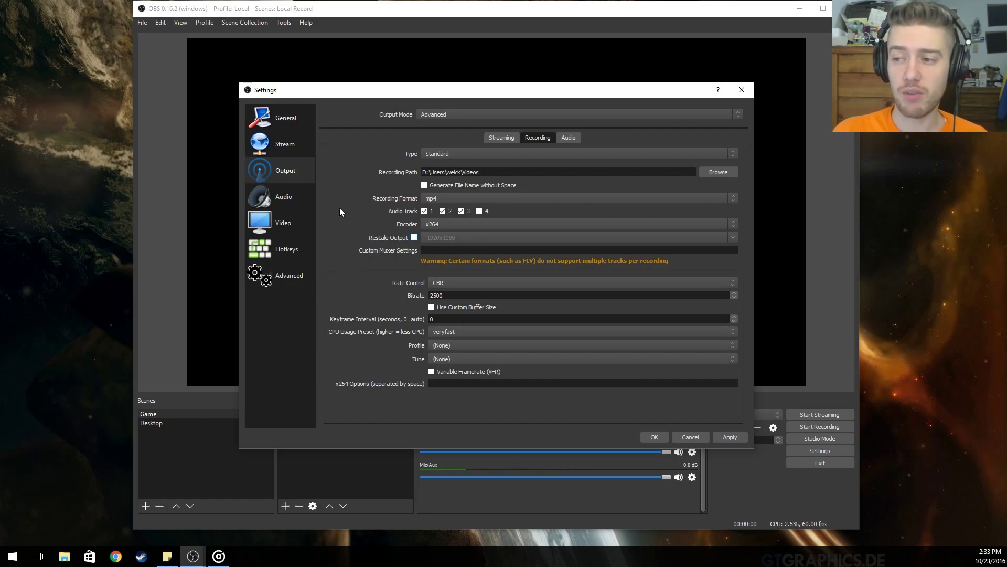
click(447, 222)
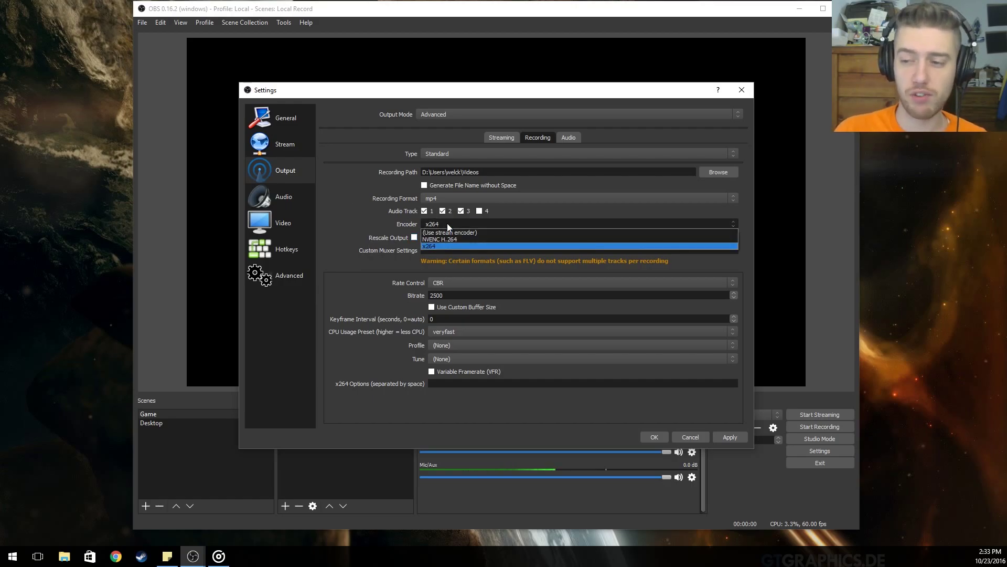
click(352, 252)
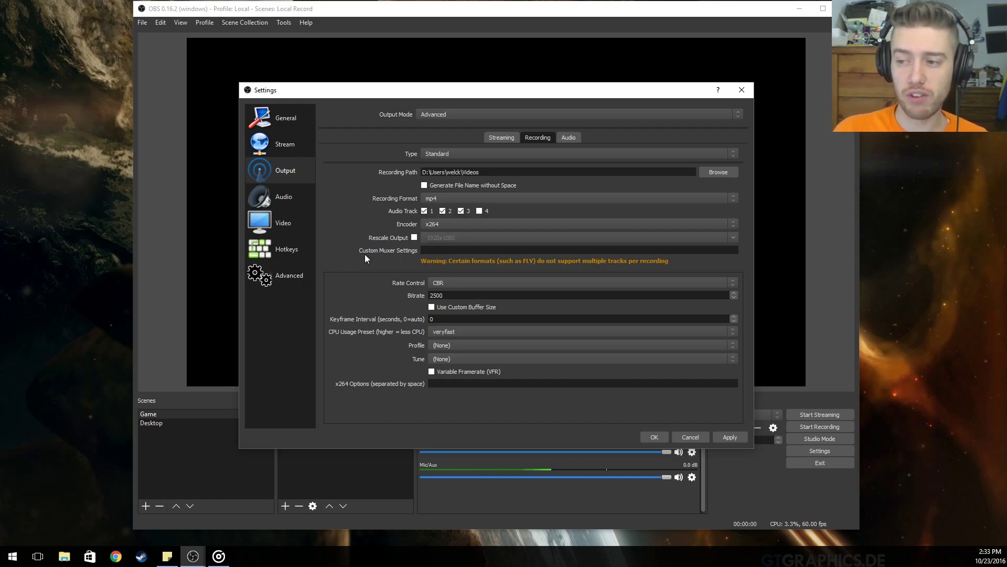
Keep CBR rate control and retype the x264 bitrate value.
click(446, 282)
click(362, 290)
drag(457, 296, 420, 297)
text(3000)
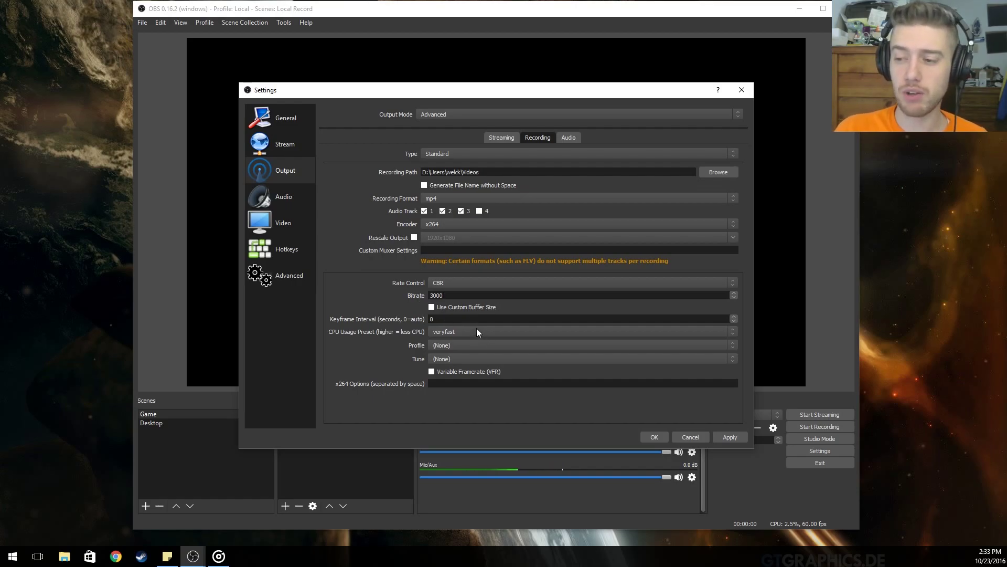
key(ctrl+a)
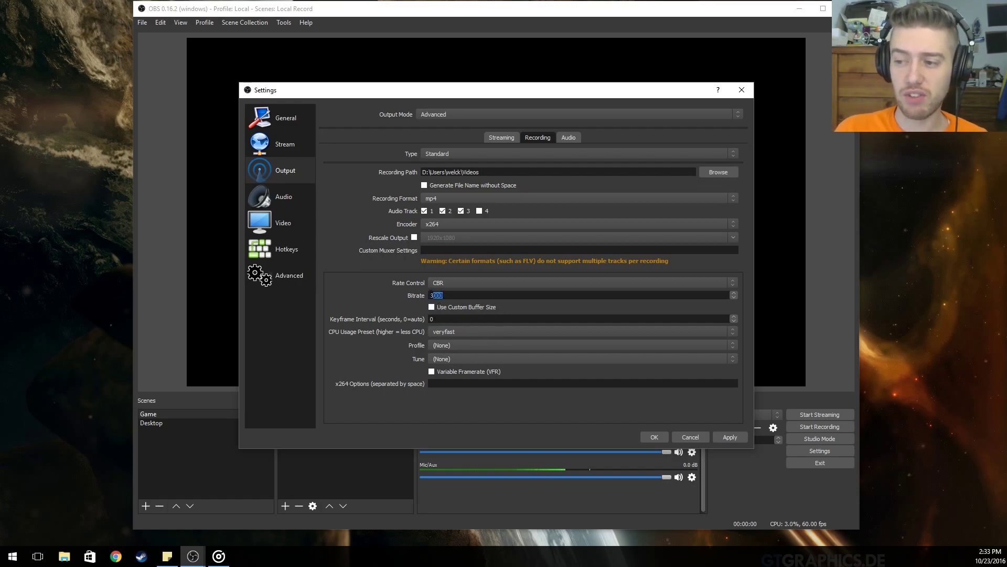
text(25)
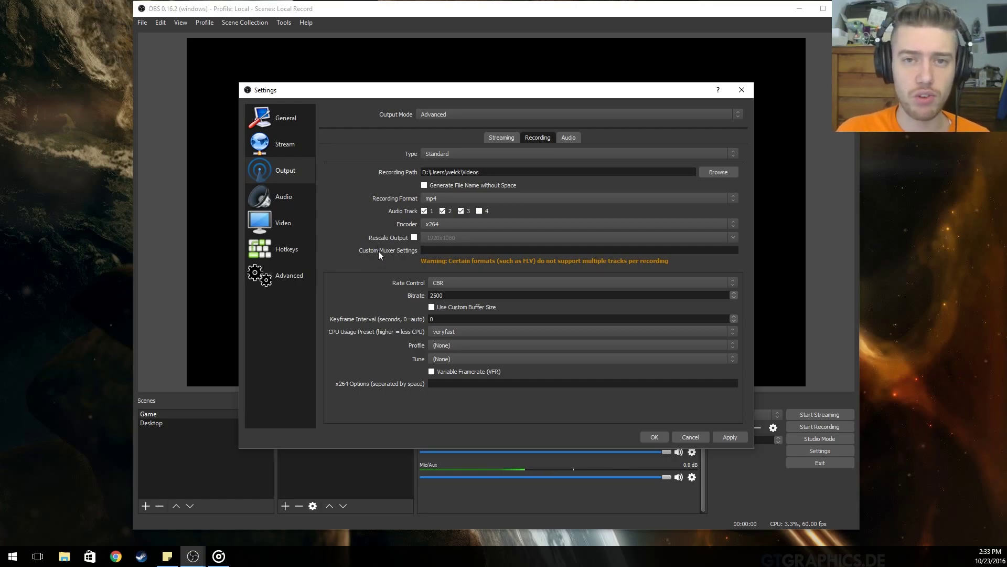
Set the recording encoder back to NVENC H.264 with bitrate 30000.
click(477, 225)
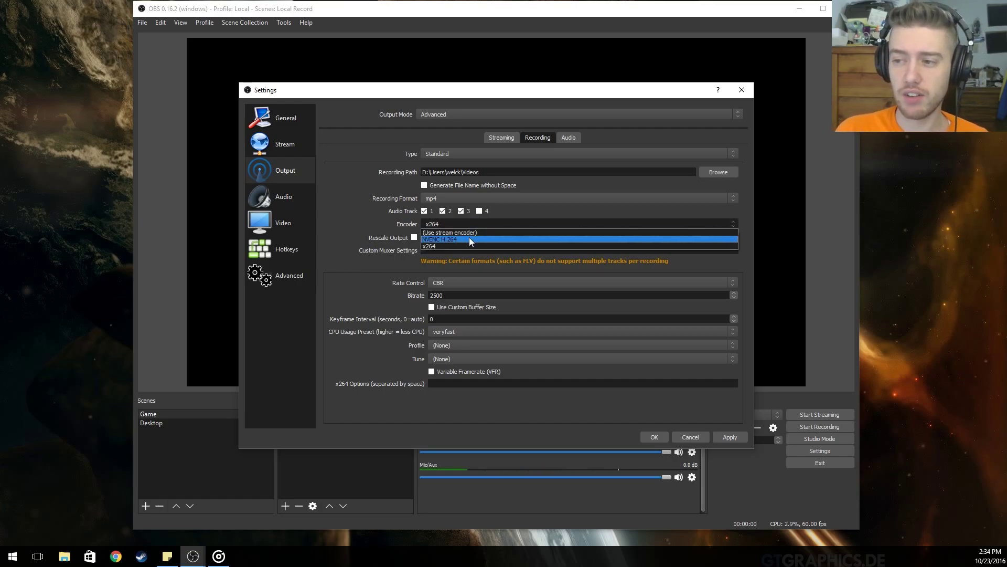
click(469, 236)
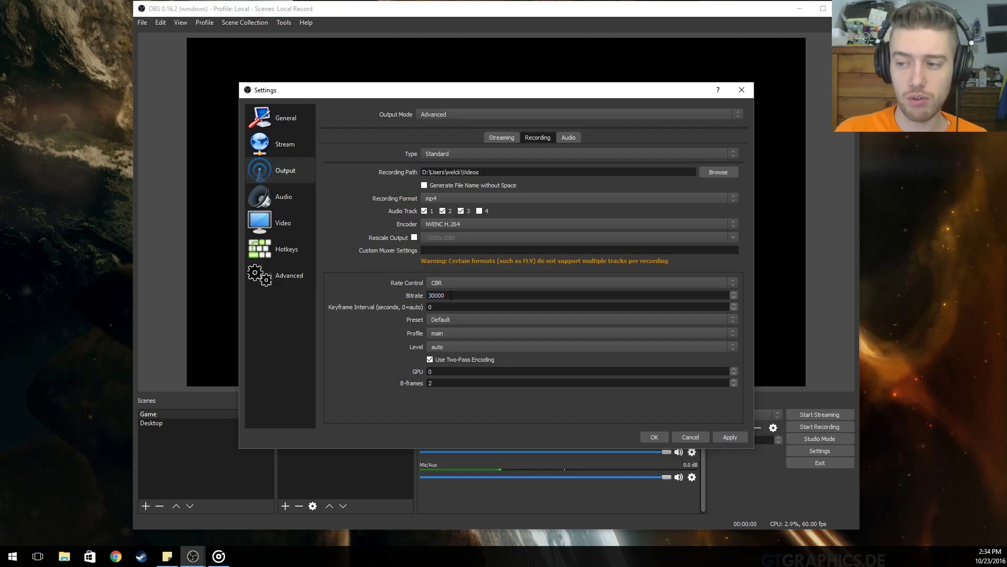
drag(445, 296, 422, 296)
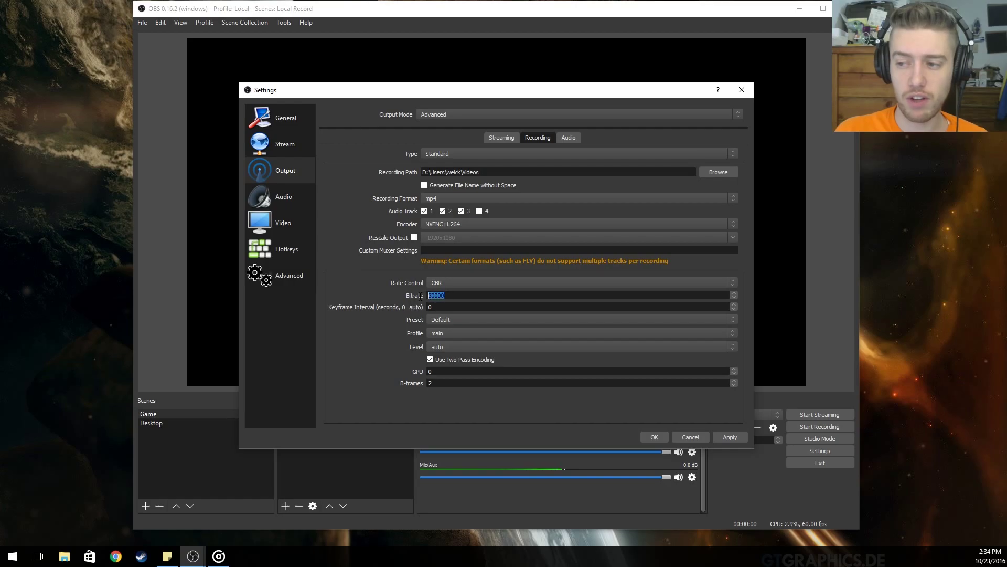
click(391, 283)
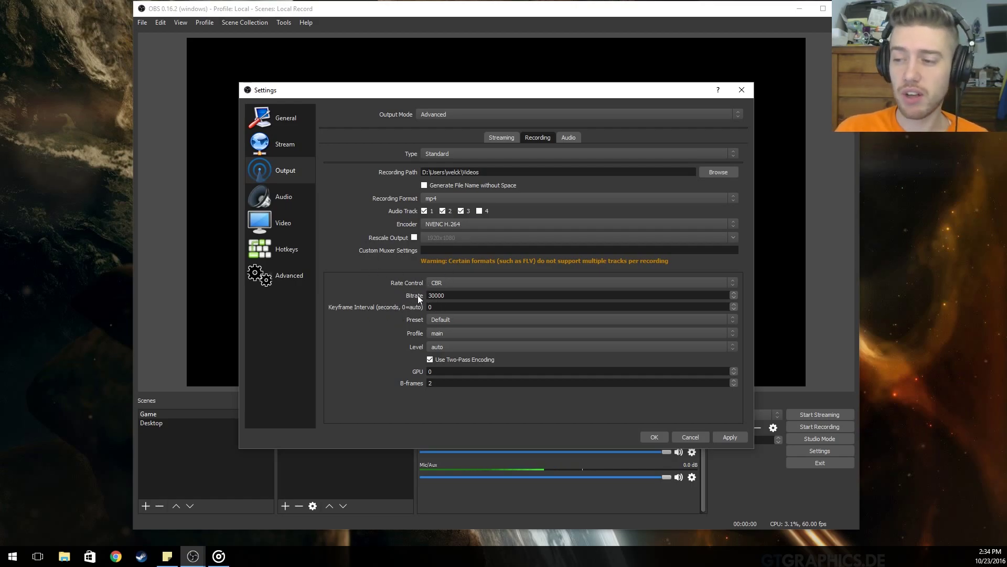
click(438, 226)
click(432, 245)
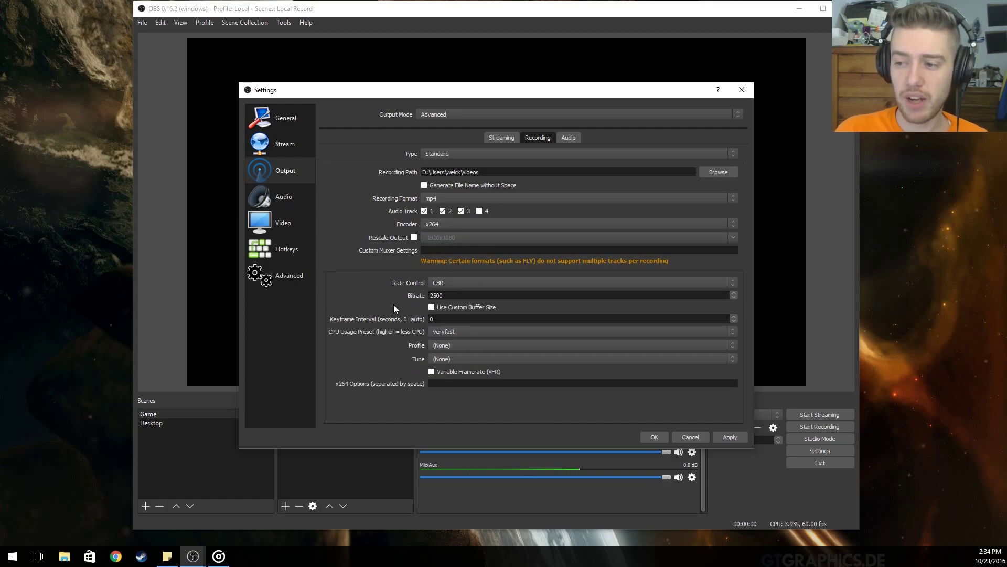
click(452, 227)
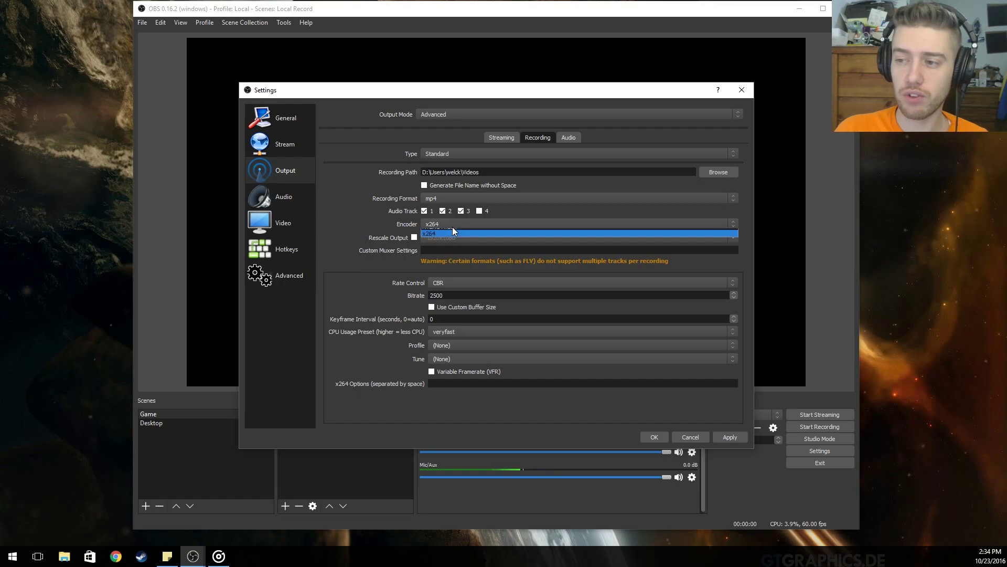
click(450, 239)
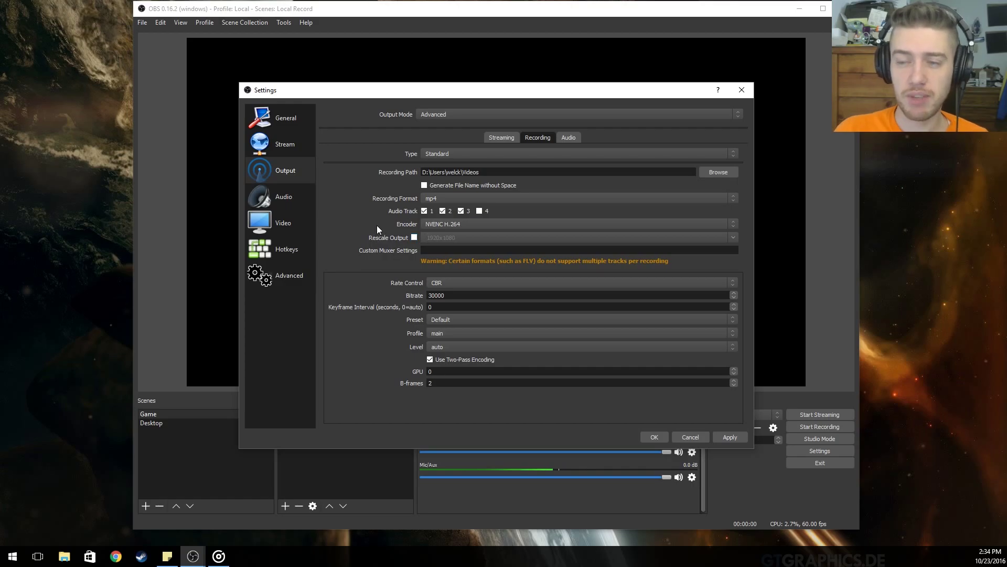
click(308, 194)
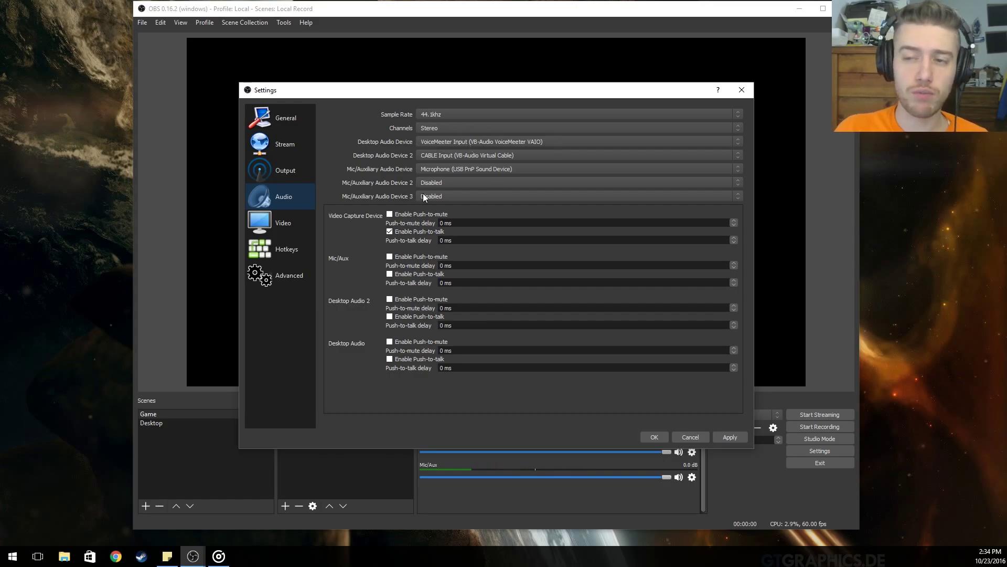
Check the Video page: 1920x1080 base and output, Bicubic filter, 60 FPS.
click(288, 227)
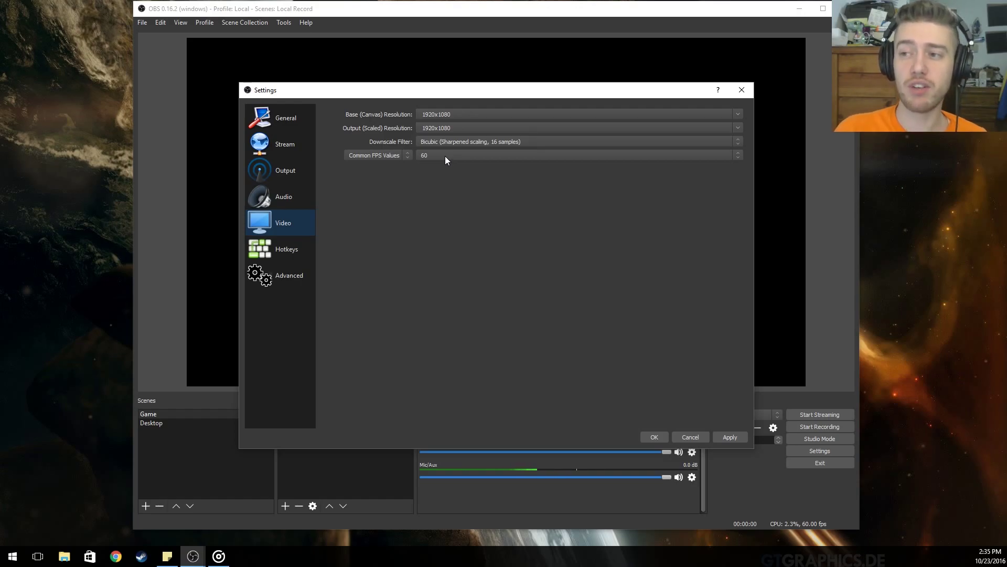
Review the Hotkeys page (F12 streaming, F9 recording), then the Advanced page.
click(312, 250)
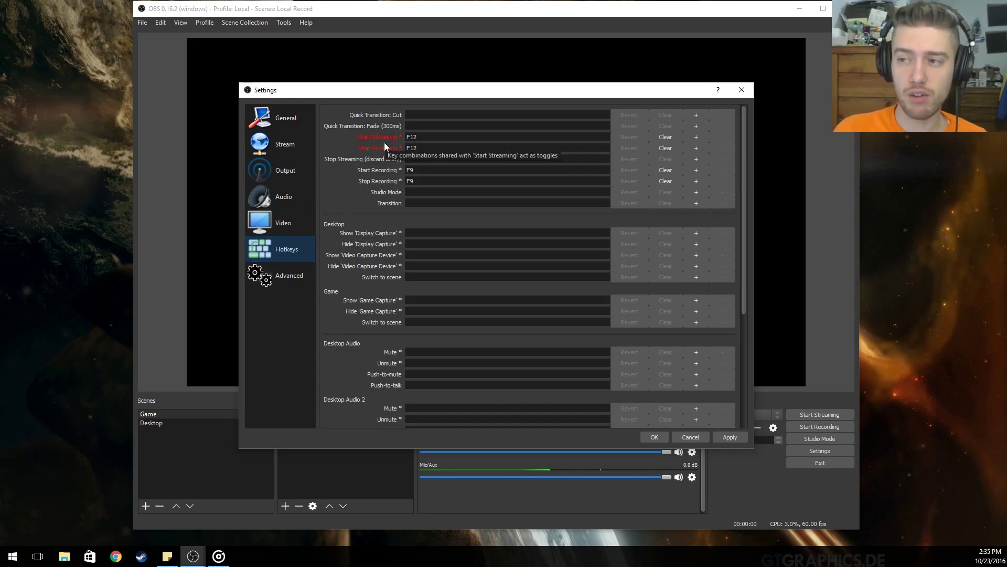
mouse_move(429, 151)
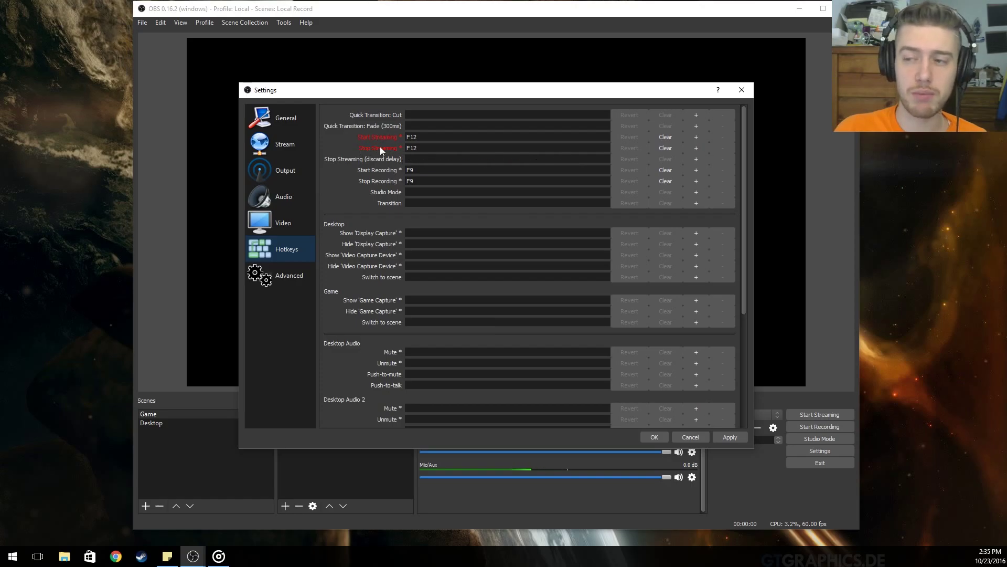
mouse_move(378, 177)
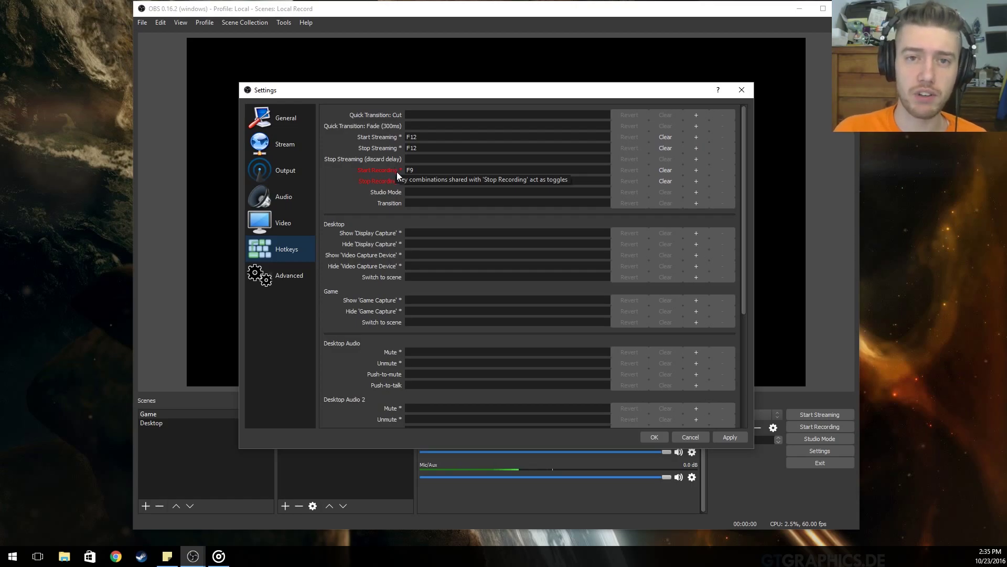
click(303, 275)
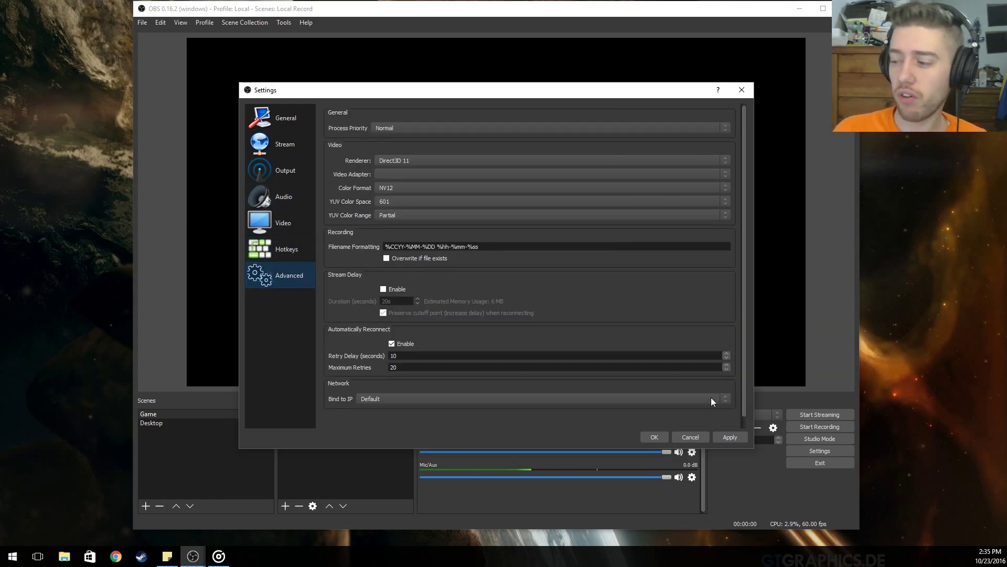
Save the settings with OK and return to the OBS main window.
click(659, 437)
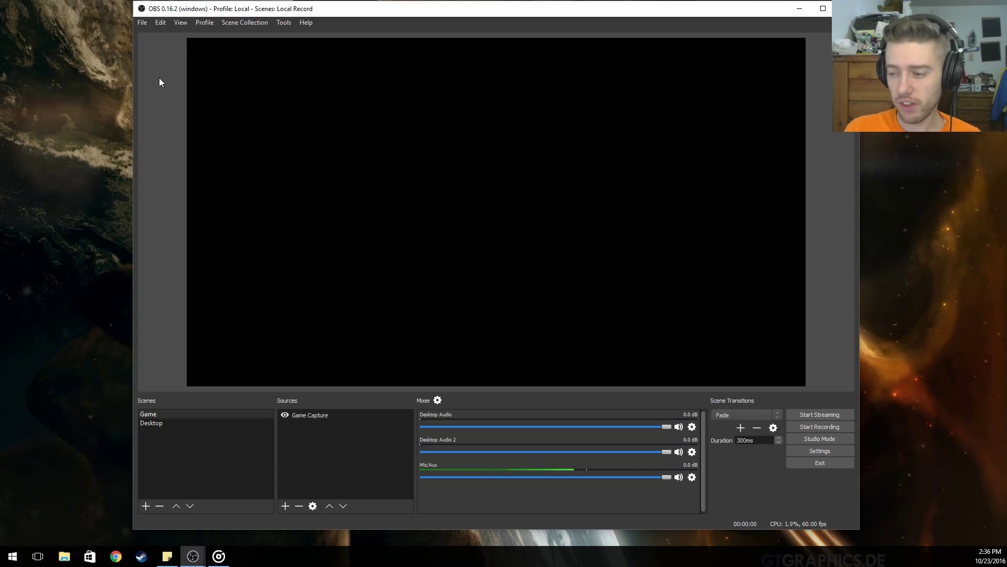
Select the Desktop scene and browse its add-source types without adding anything.
click(207, 423)
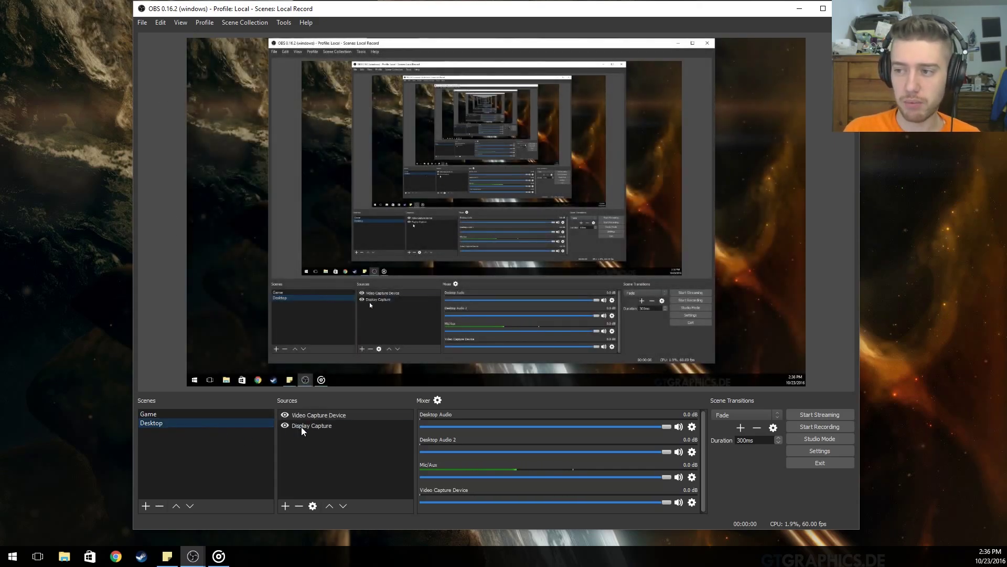
right_click(331, 470)
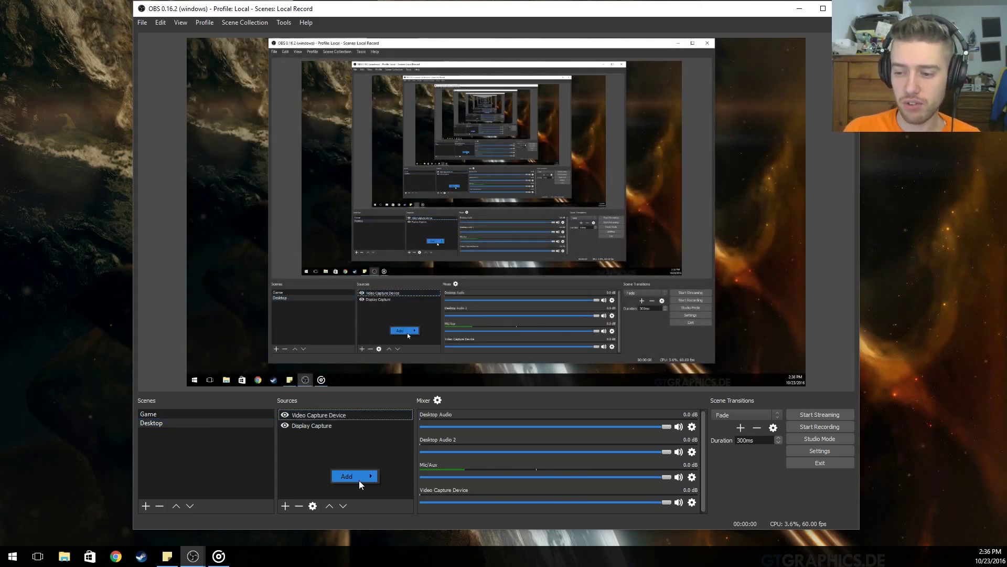
mouse_move(359, 476)
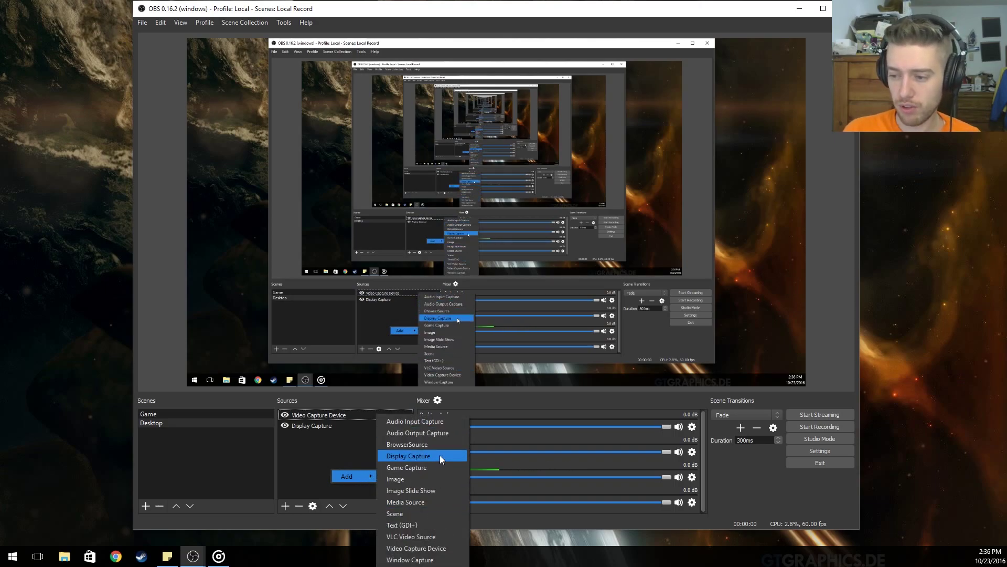
key(Escape)
key(Escape)
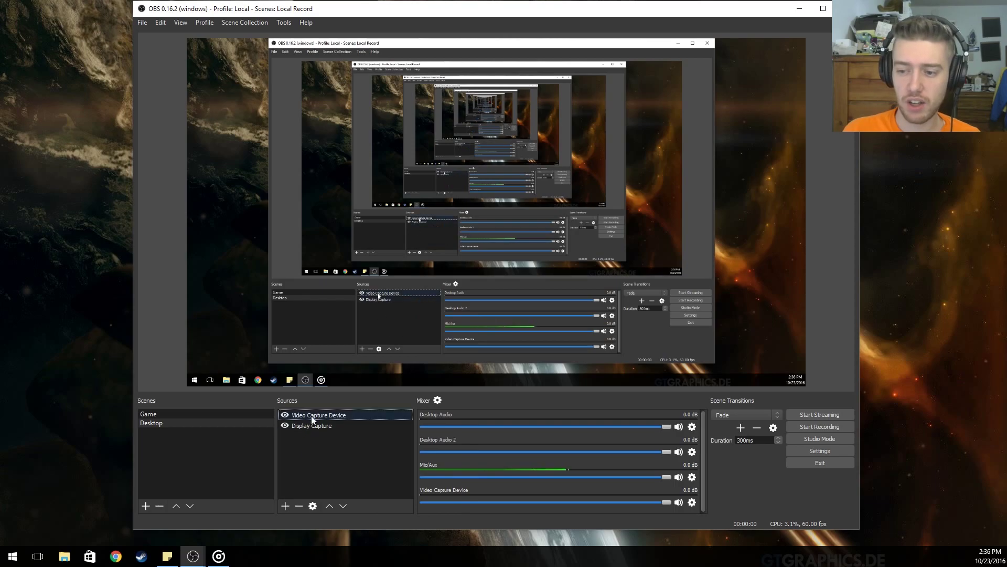
right_click(305, 450)
click(320, 415)
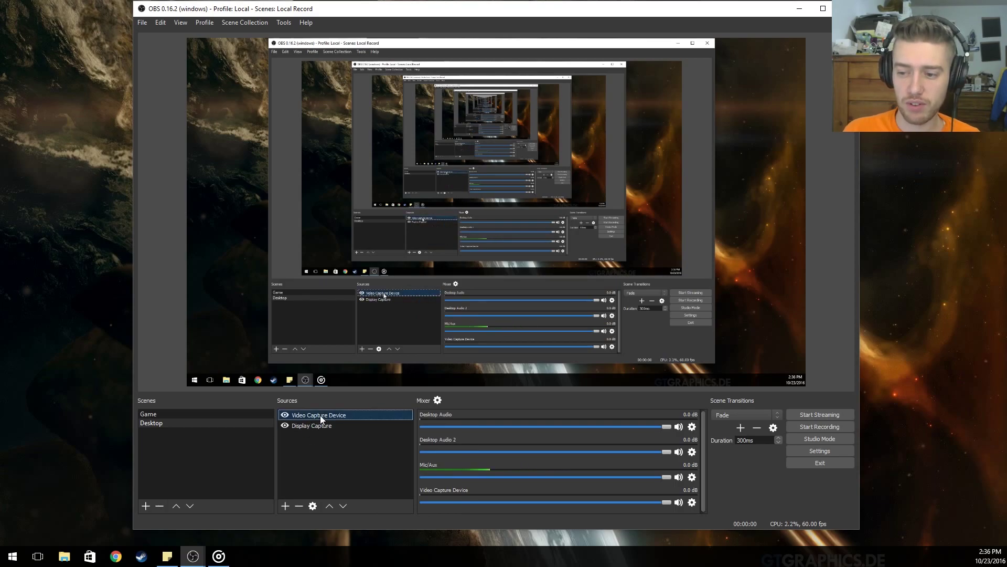
right_click(310, 453)
mouse_move(333, 460)
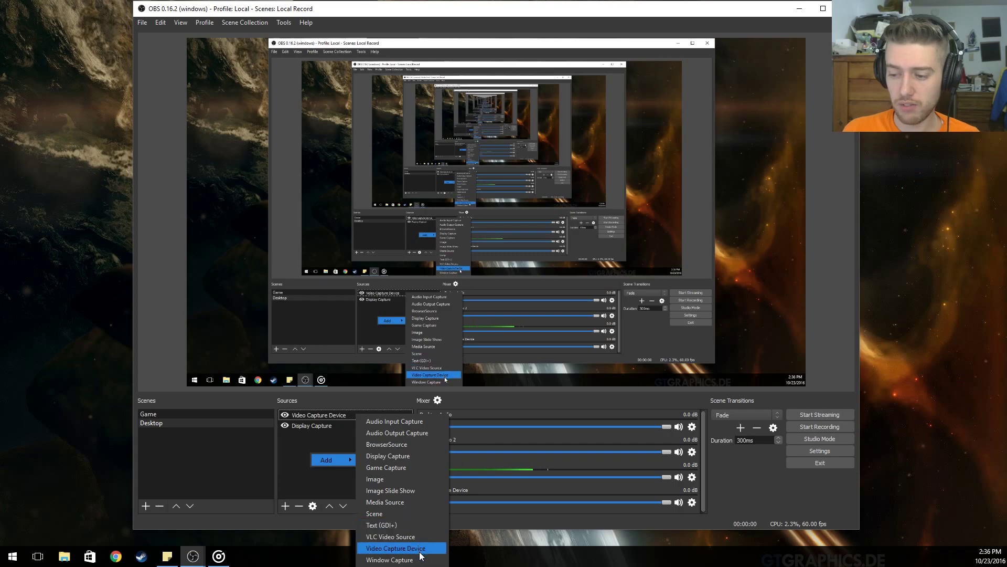
click(316, 488)
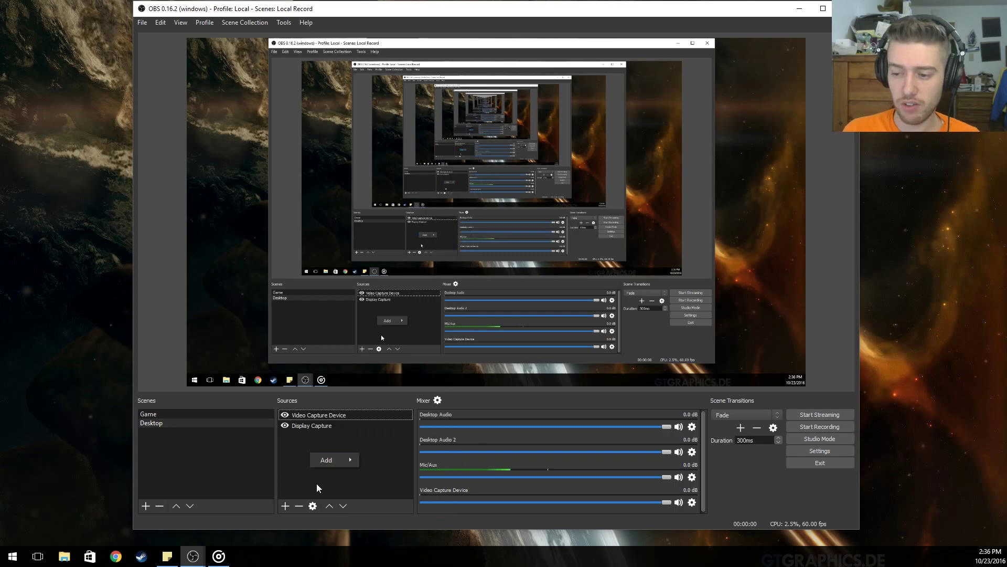
Inspect the Video Capture Device properties, reselect Game, and show the Local/Twitch profile list.
right_click(331, 416)
click(347, 411)
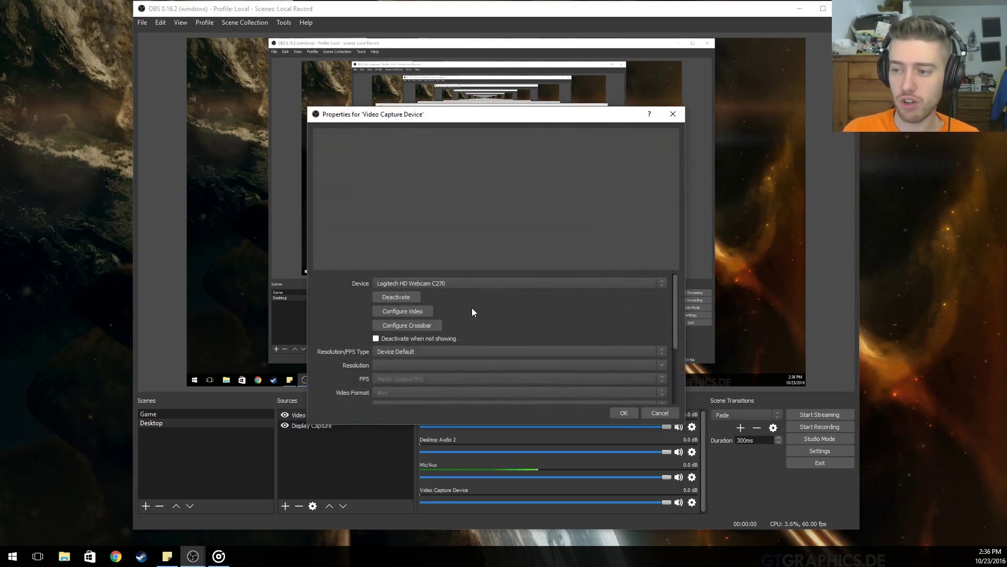
click(662, 413)
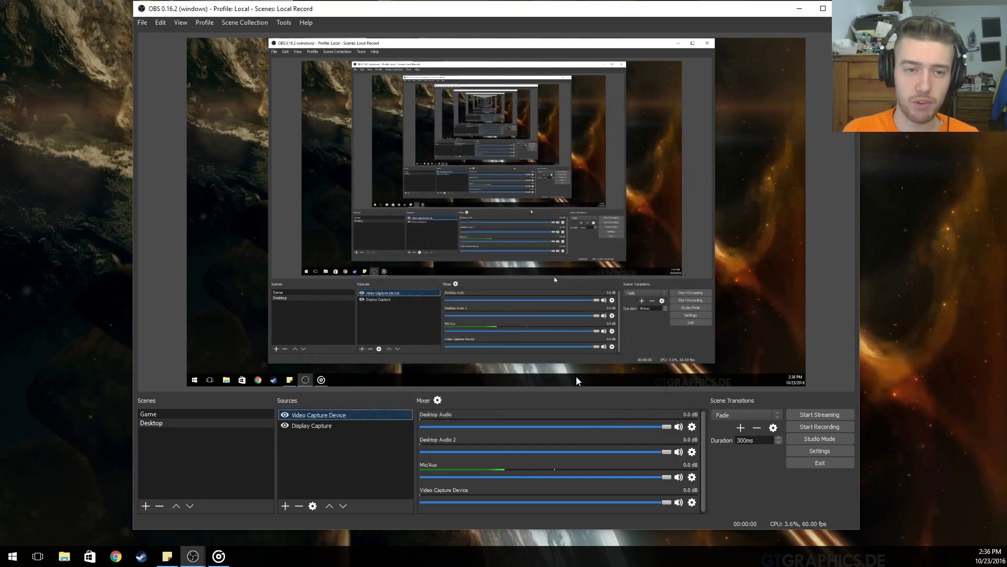
click(188, 413)
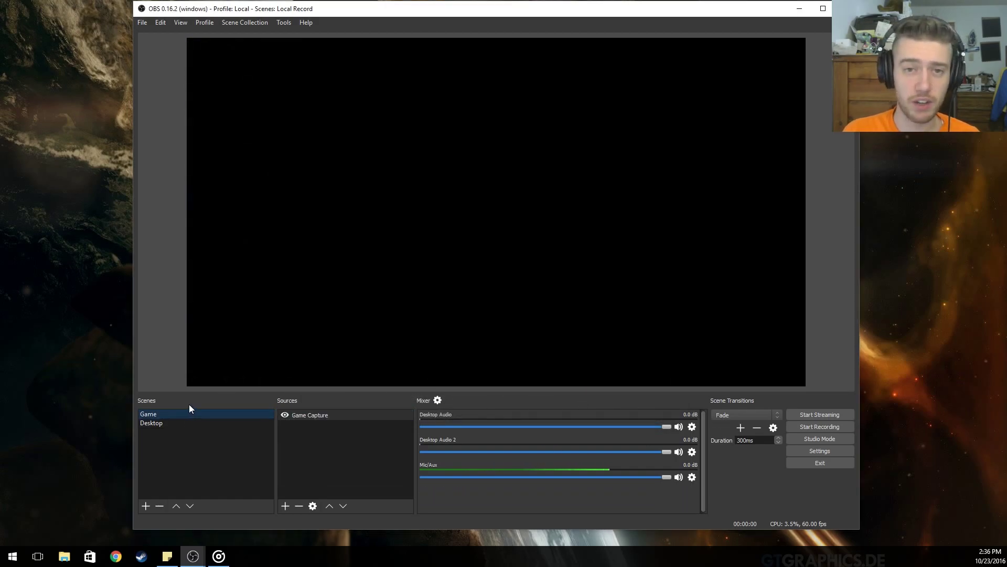
click(205, 23)
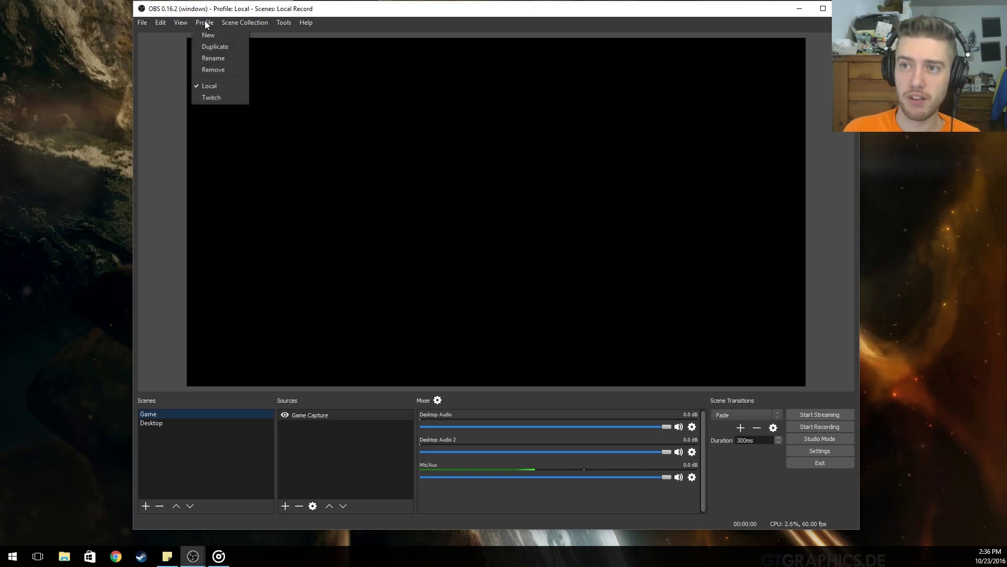